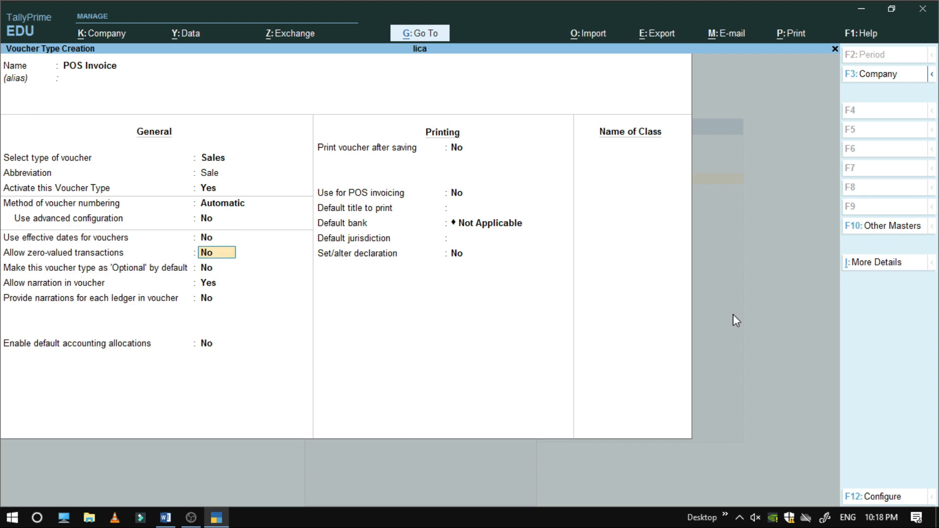
pyautogui.press('Return')
pyautogui.press('Return')
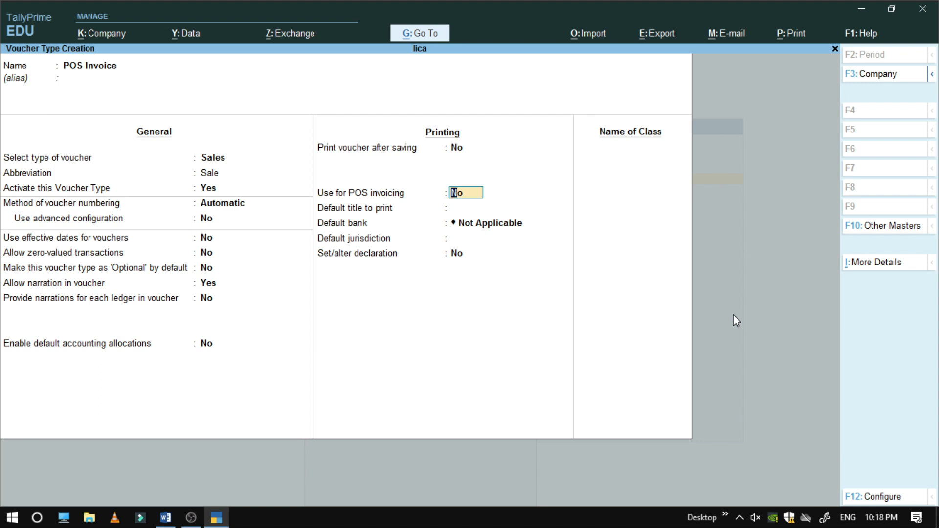
# Enable POS invoicing with messages 'Thanks for visit' and 'Thanks for shopping', and default title 'Invoice'
pyautogui.write('y')
pyautogui.press('Return')
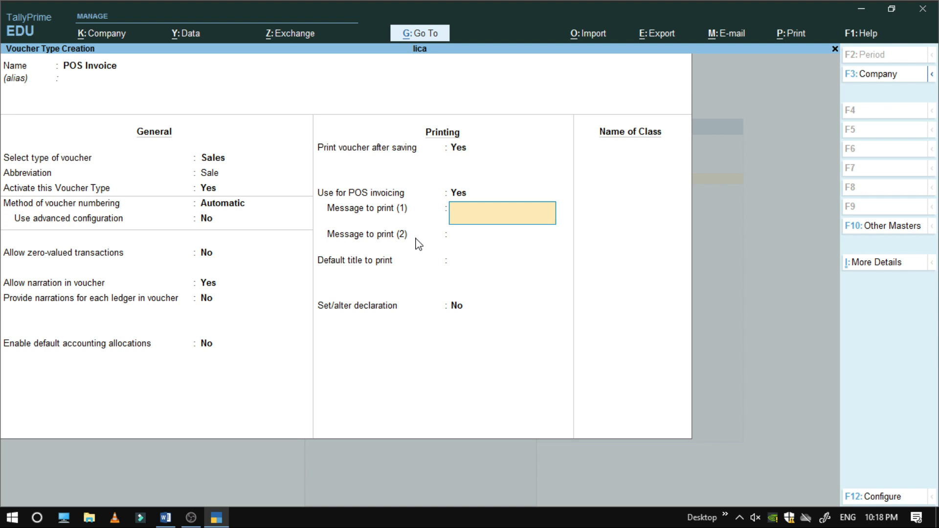
pyautogui.write('Thanks for visit')
pyautogui.press('Return')
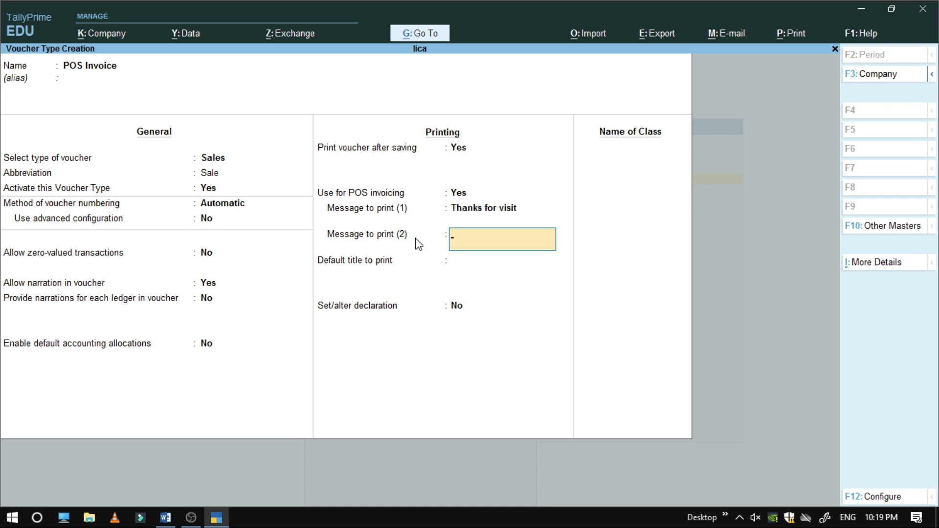
pyautogui.write('Thanks for shopping')
pyautogui.press('Return')
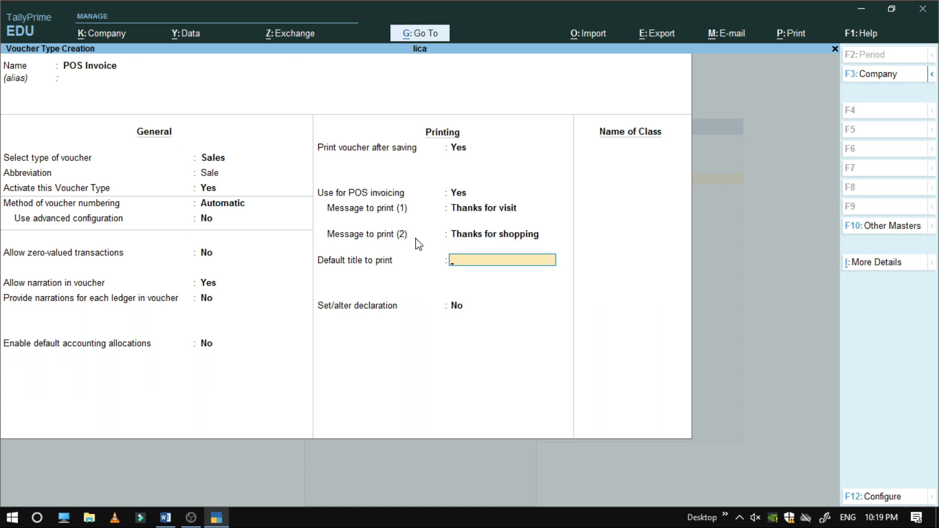
pyautogui.write('Invoice')
pyautogui.press('Return')
pyautogui.press('Return')
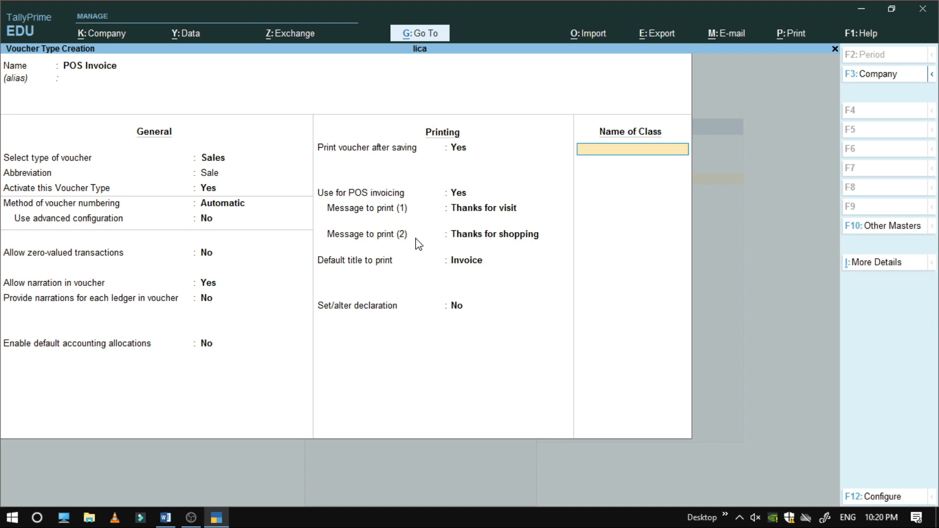
# Create a voucher class named POS for the POS Invoice type
pyautogui.write('POS')
pyautogui.press('Return')
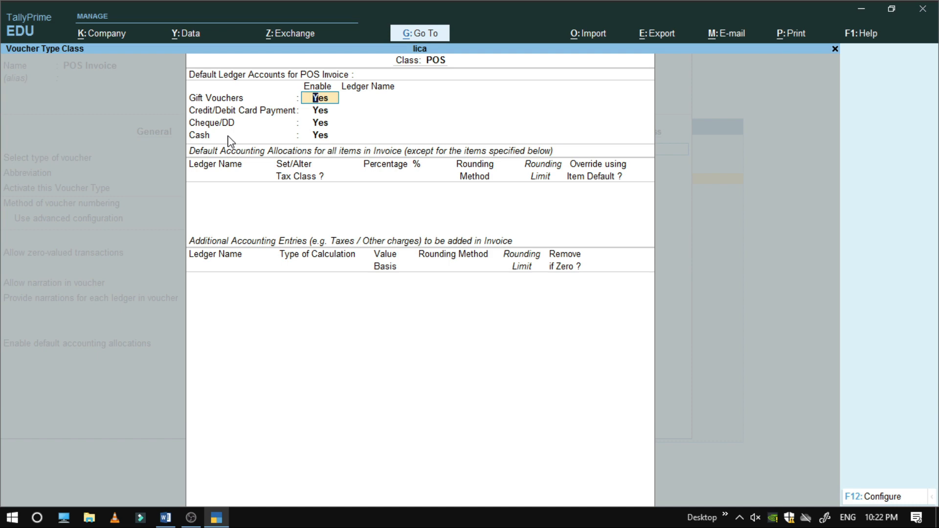
# Create ledger R.J. Ltd under Sundry Debtors, registration type Consumer, as the gift voucher ledger
pyautogui.press('Return')
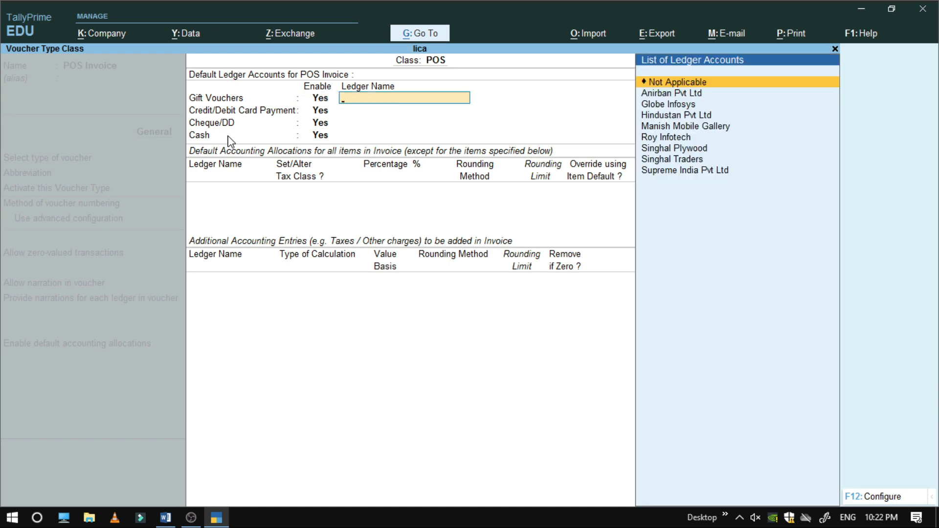
pyautogui.press('alt')
pyautogui.hotkey('alt', 'c')
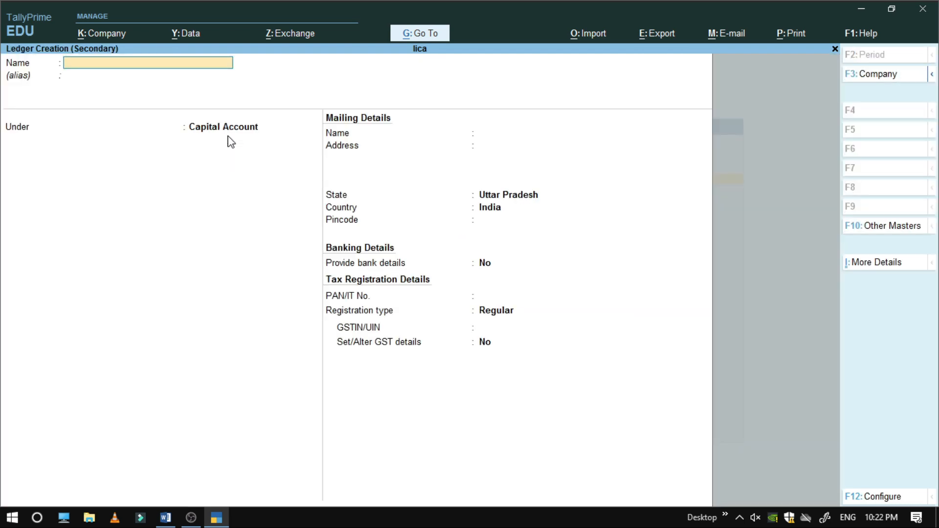
pyautogui.write('R.J. Ltd')
pyautogui.press('Return')
pyautogui.press('Return')
pyautogui.write('Sun')
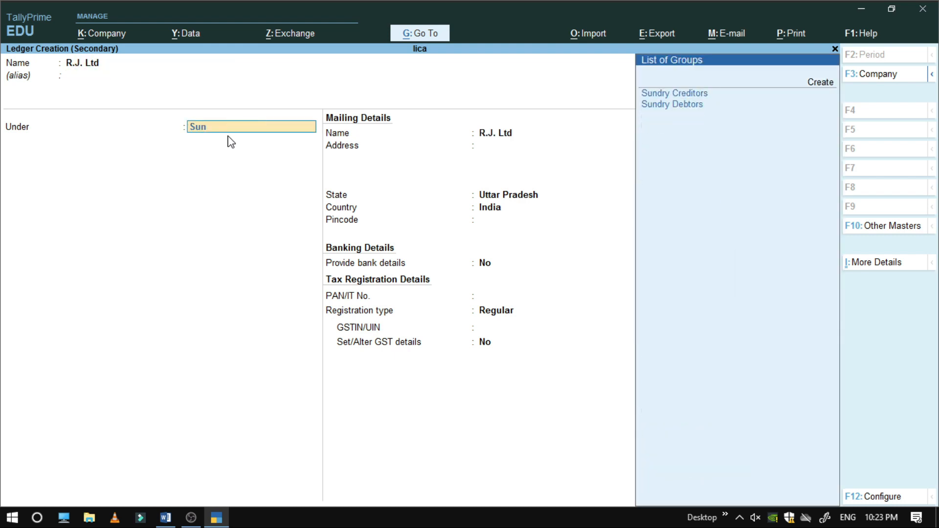
pyautogui.press('Down')
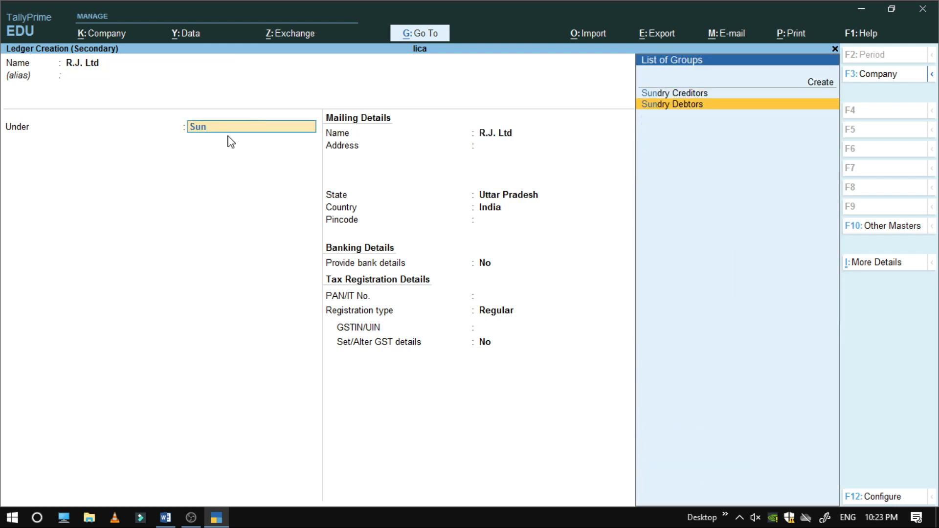
pyautogui.press('Return')
pyautogui.press('Return')
pyautogui.press('Return')
pyautogui.press('Return')
pyautogui.press('Return')
pyautogui.press('Return')
pyautogui.press('Return')
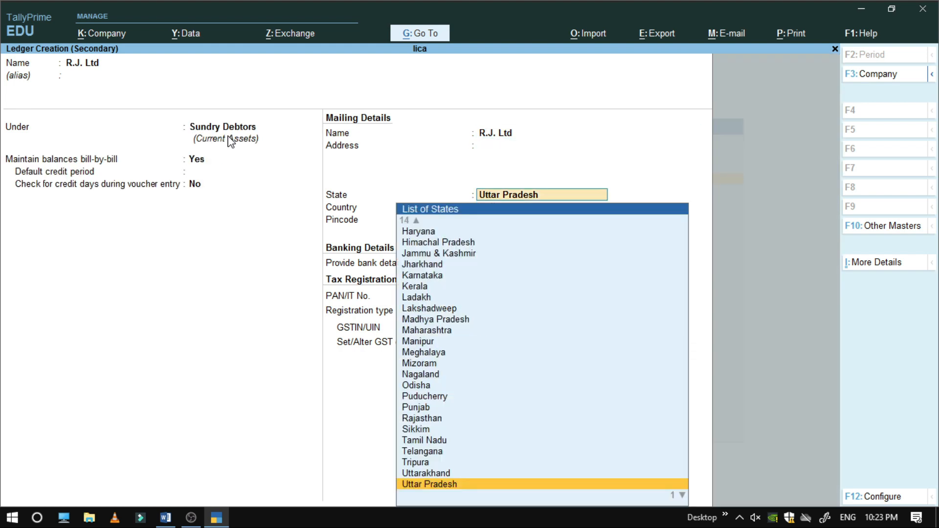
pyautogui.press('Return')
pyautogui.press('Return')
pyautogui.press('Return')
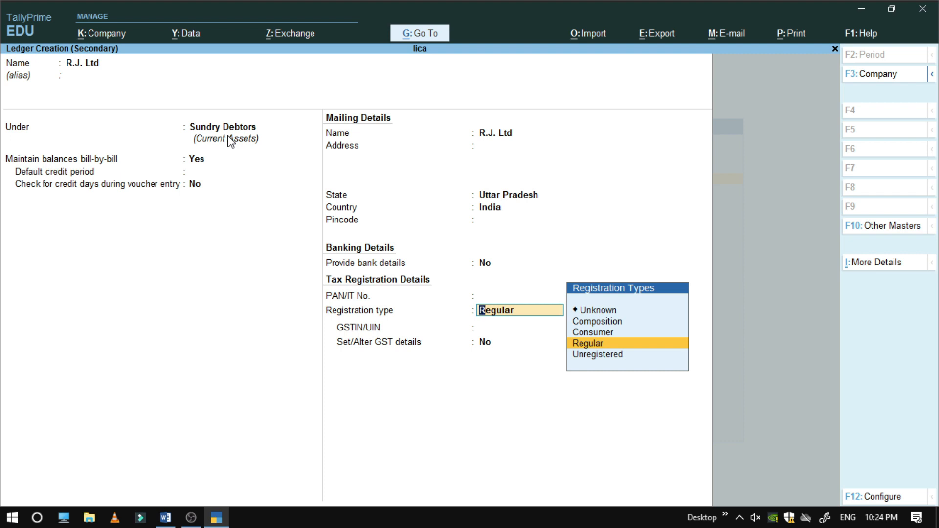
pyautogui.press('Up')
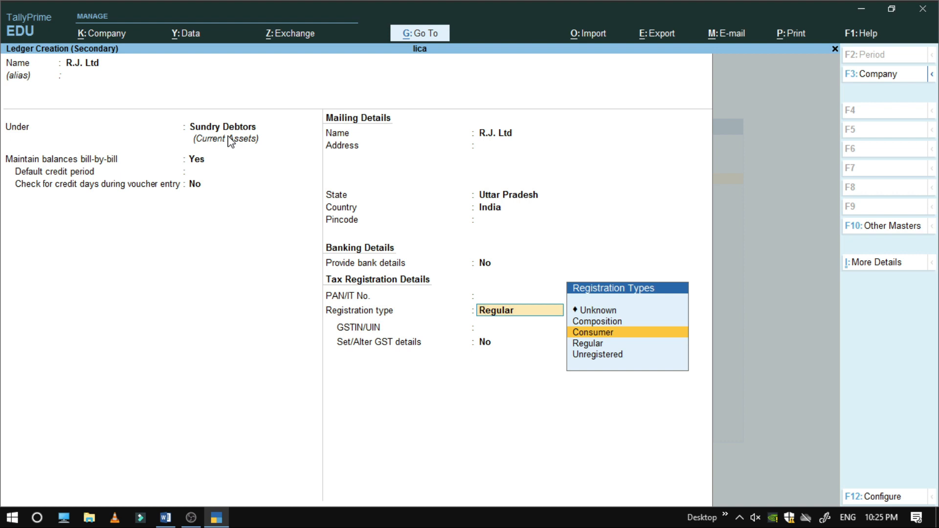
pyautogui.press('Return')
pyautogui.press('Return')
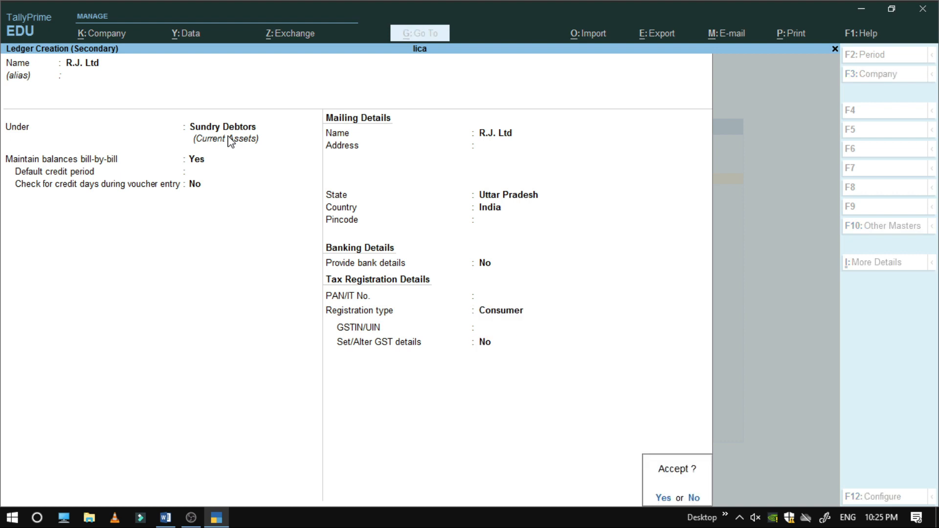
pyautogui.press('Return')
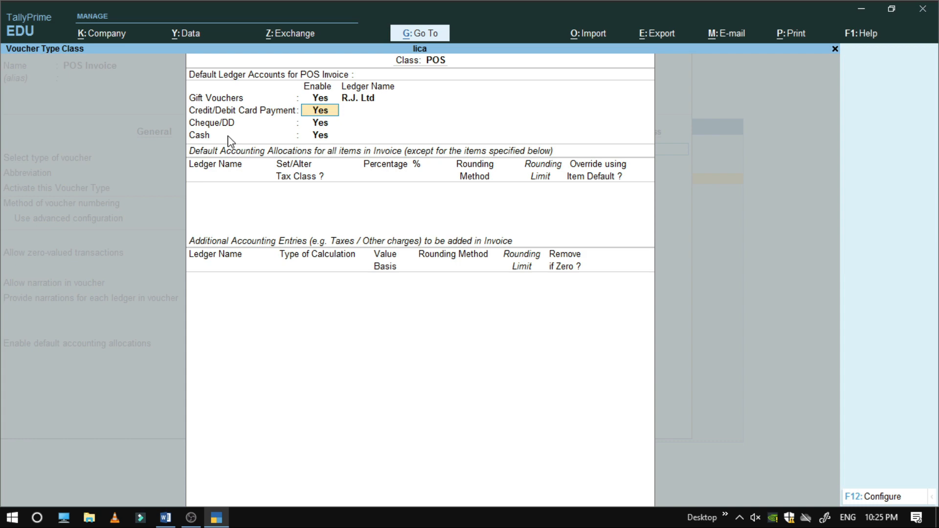
# Create the SBI Credit Card ledger under Bank OD A/c as the card payment ledger
pyautogui.press('Return')
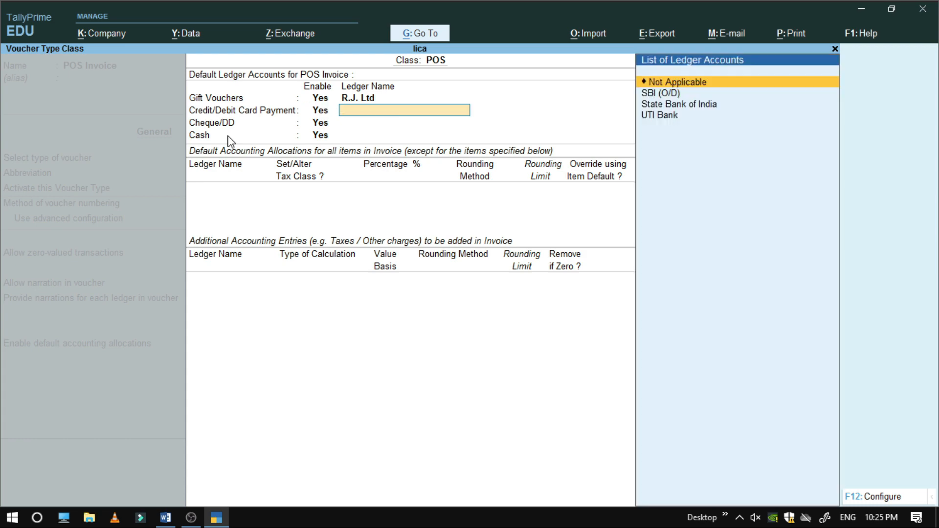
pyautogui.hotkey('alt', 'c')
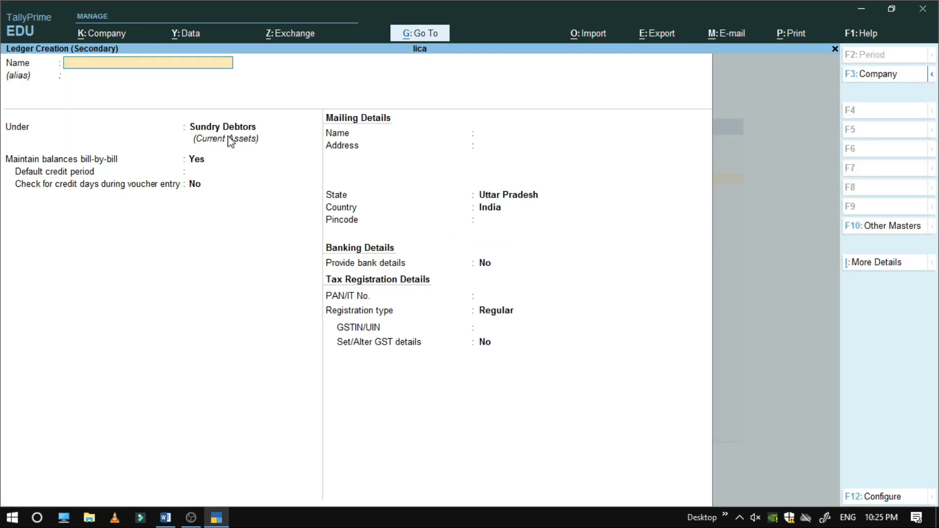
pyautogui.write('SBI Credit Card')
pyautogui.press('Return')
pyautogui.press('Return')
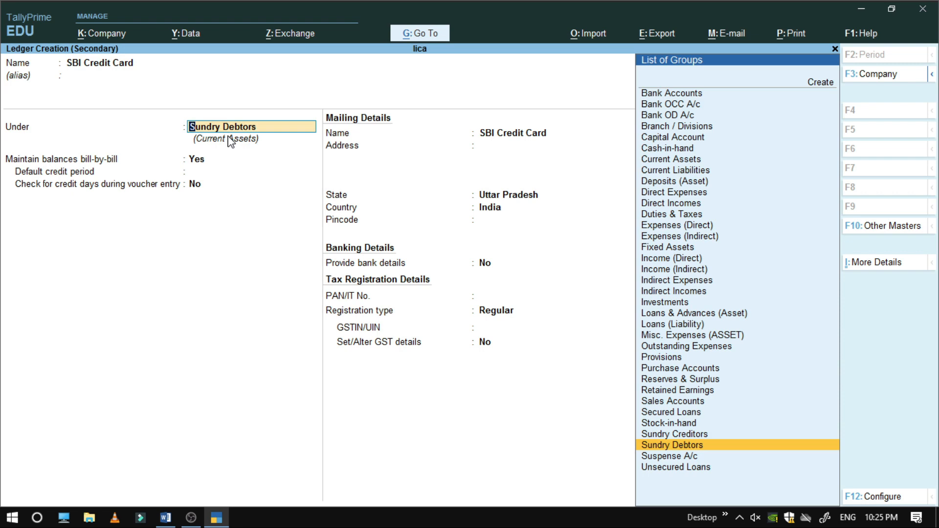
pyautogui.write('Bank')
pyautogui.press('Down')
pyautogui.press('Down')
pyautogui.press('Return')
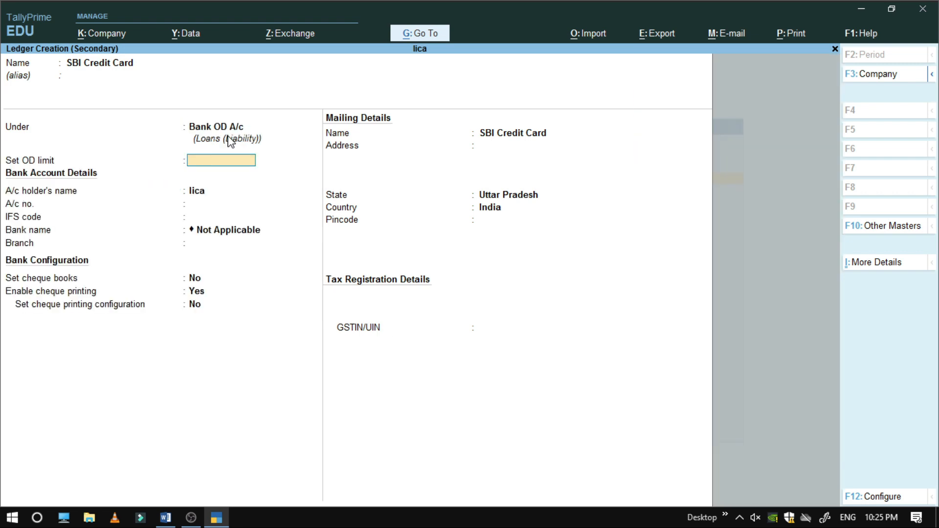
pyautogui.press('Return')
pyautogui.press('Return')
pyautogui.press('Return')
pyautogui.press('Return')
pyautogui.press('Return')
pyautogui.press('Return')
pyautogui.press('Return')
pyautogui.press('Return')
pyautogui.press('Return')
pyautogui.press('Return')
pyautogui.press('Return')
pyautogui.press('Return')
pyautogui.press('Return')
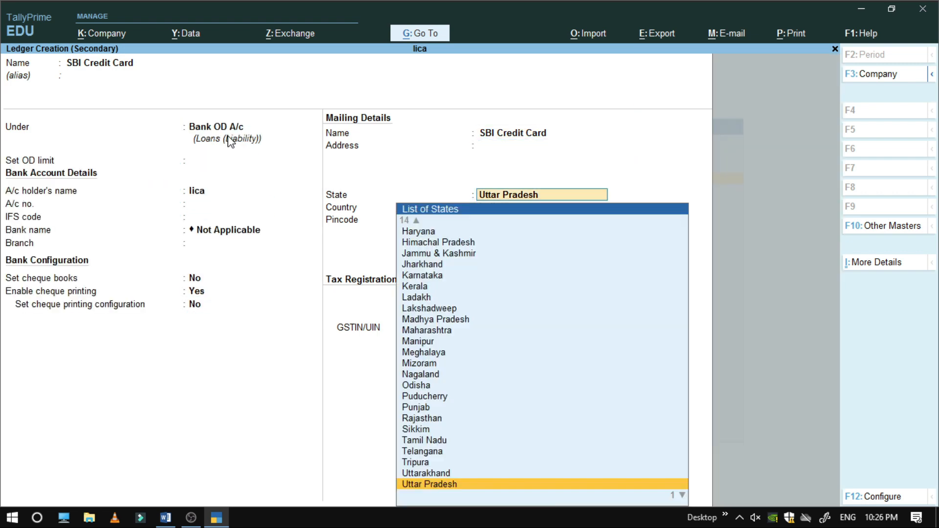
pyautogui.press('Return')
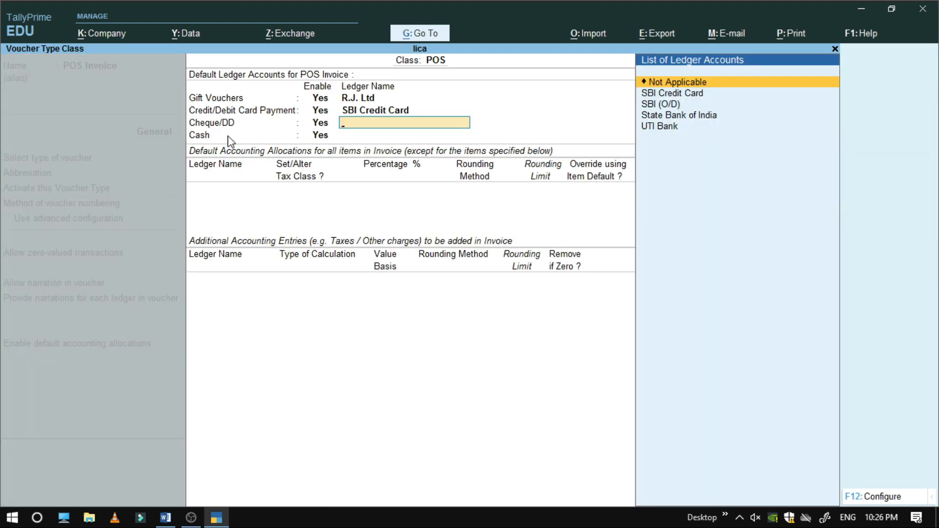
# Set State Bank of India as the cheque/DD ledger and Cash as the cash ledger
pyautogui.press('Down')
pyautogui.press('Down')
pyautogui.press('Down')
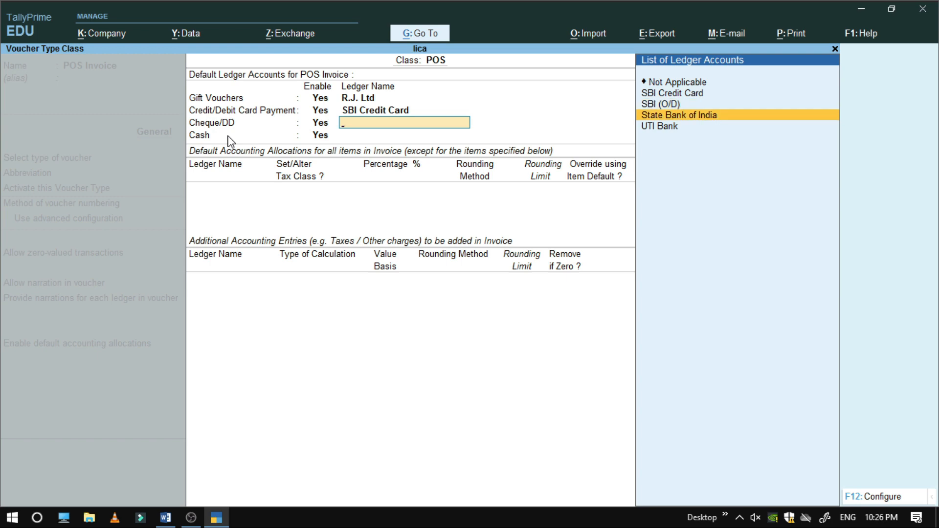
pyautogui.press('Return')
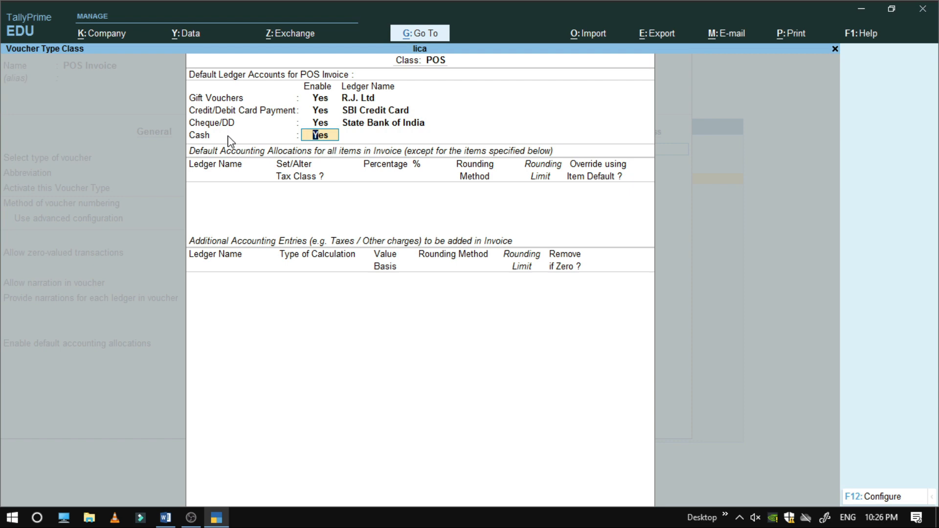
pyautogui.press('Return')
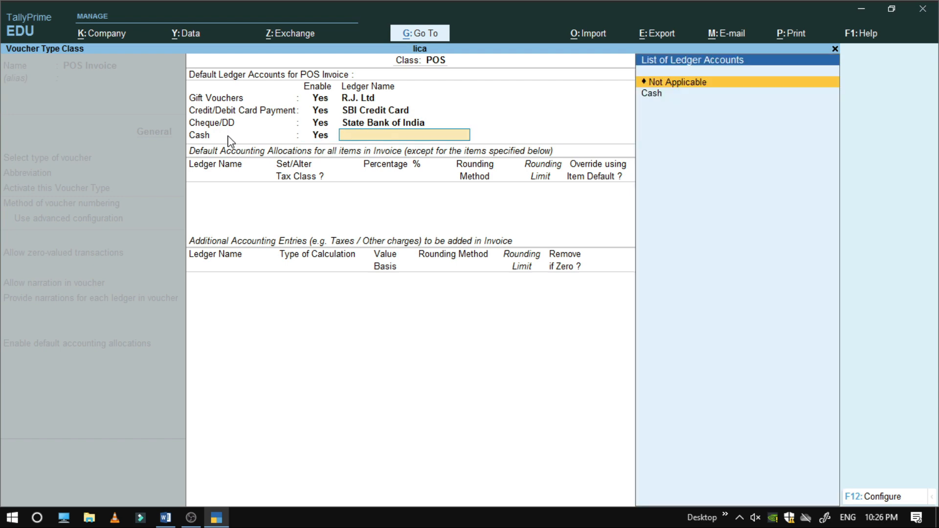
pyautogui.press('Down')
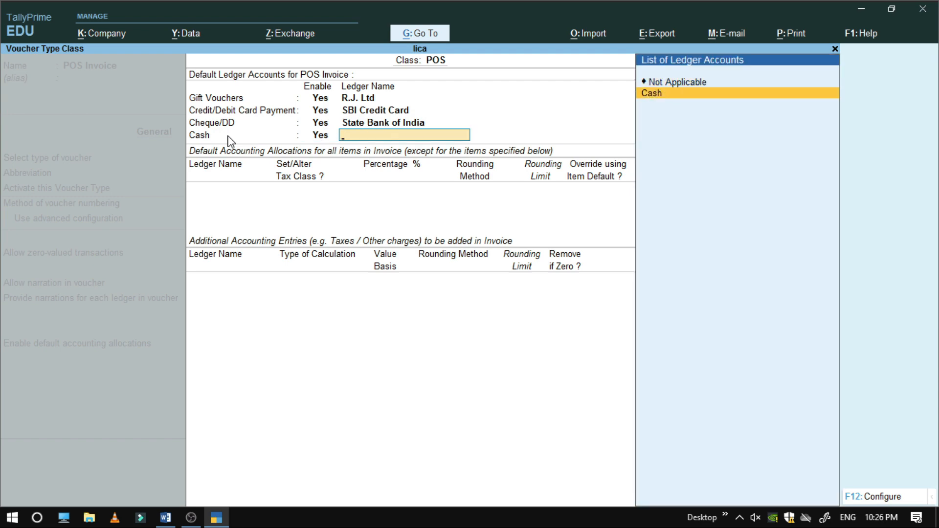
pyautogui.press('Return')
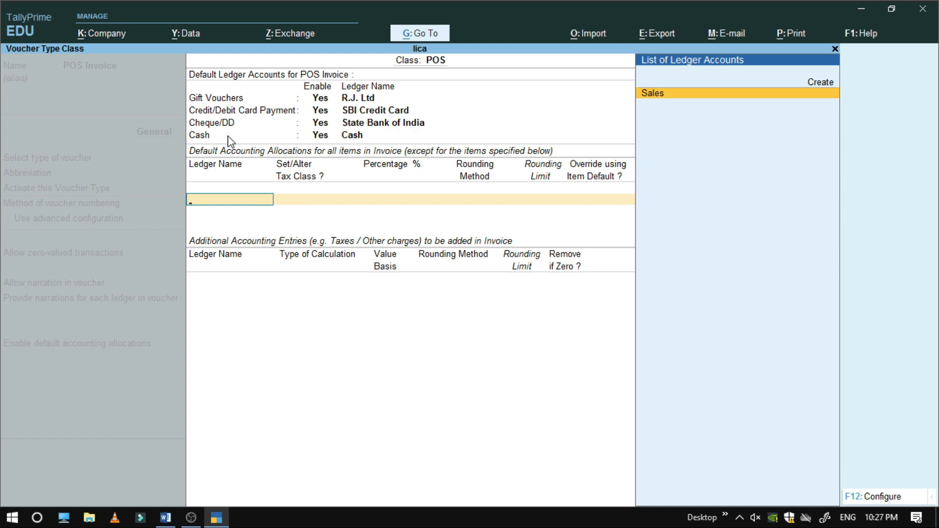
# Allocate 100% of items to Sales and add CGST and SGST as additional accounting entries
pyautogui.press('Return')
pyautogui.press('Return')
pyautogui.press('Return')
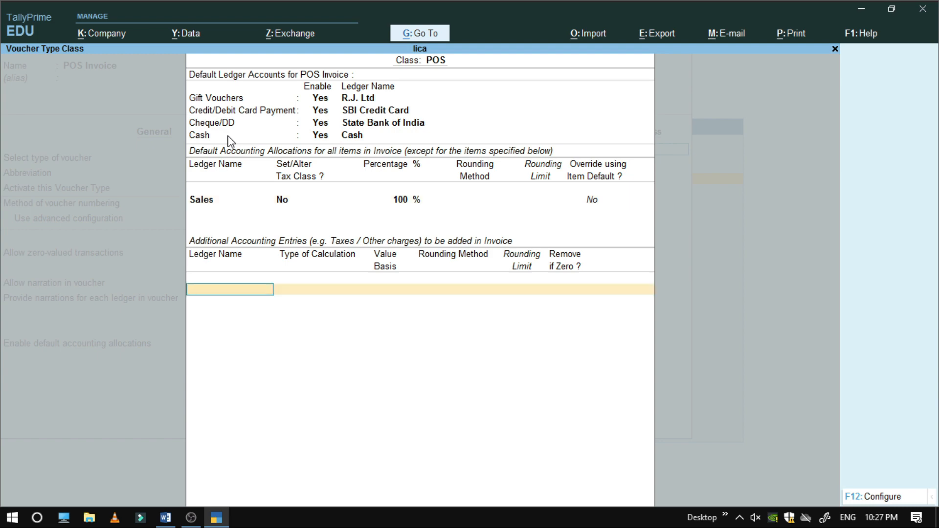
pyautogui.write('C')
pyautogui.press('Down')
pyautogui.press('Down')
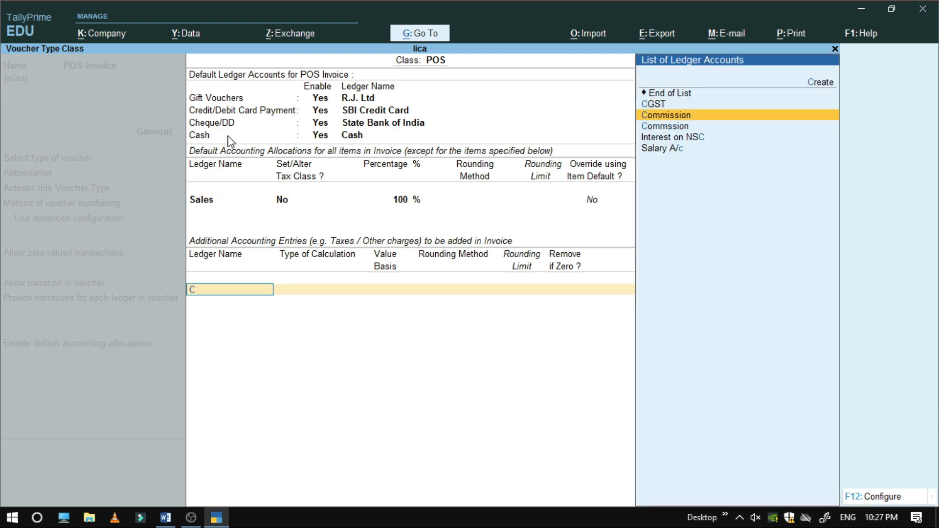
pyautogui.press('Up')
pyautogui.press('Return')
pyautogui.press('Return')
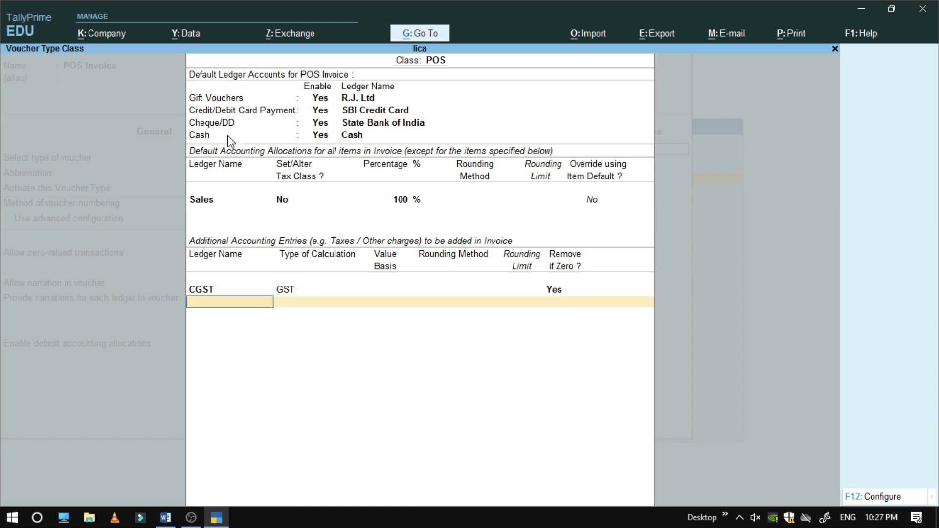
pyautogui.write('Sg')
pyautogui.press('Return')
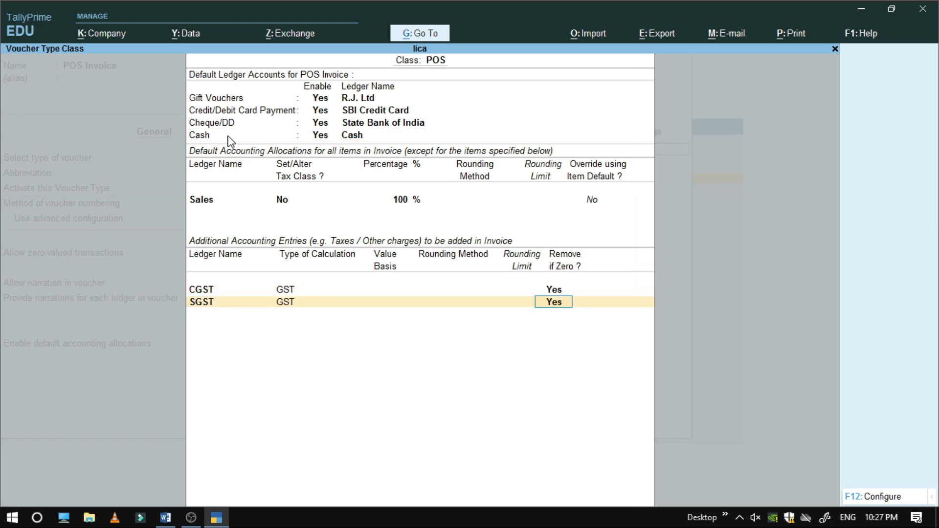
pyautogui.press('Return')
pyautogui.press('Return')
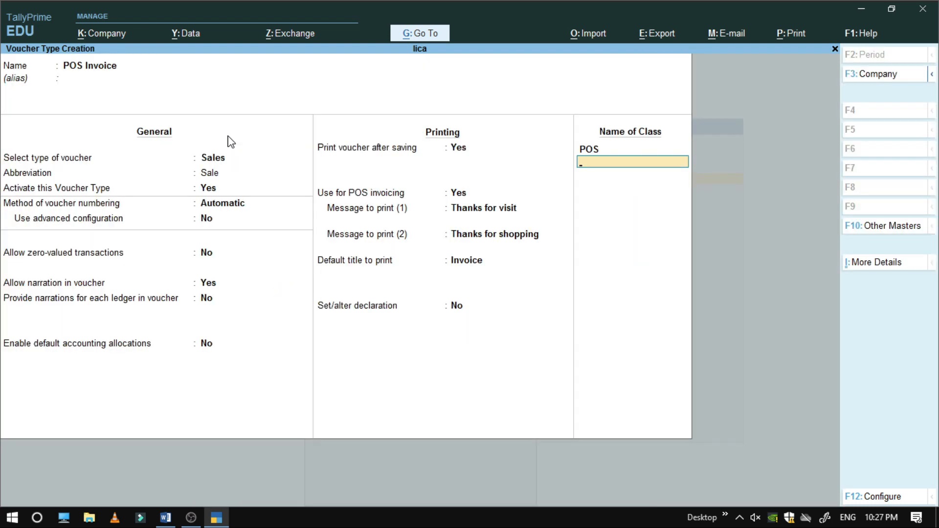
# Accept the POS class settings and return from voucher type creation to the Gateway
pyautogui.press('Return')
pyautogui.press('Return')
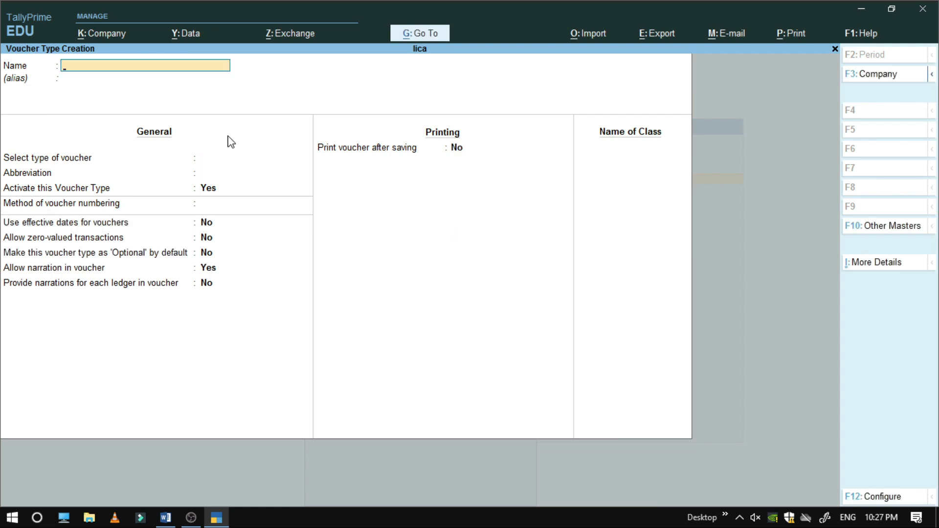
pyautogui.press('Escape')
pyautogui.press('Return')
pyautogui.press('Escape')
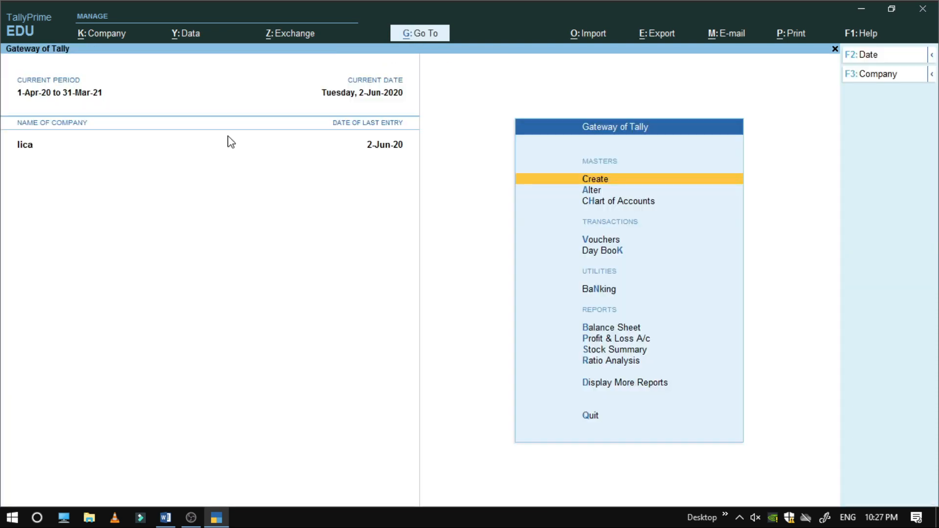
# Start a new voucher of type POS Invoice under the POS class
pyautogui.press('Down')
pyautogui.press('Down')
pyautogui.press('Down')
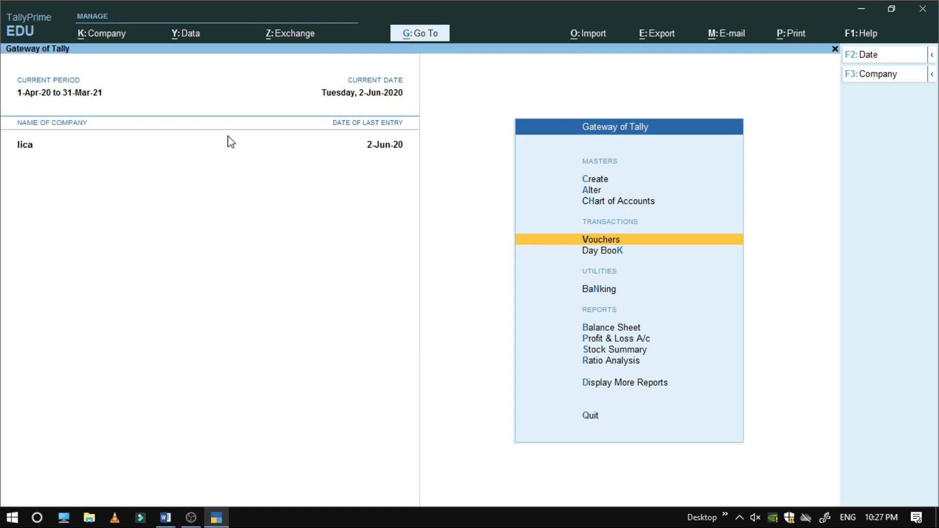
pyautogui.press('Return')
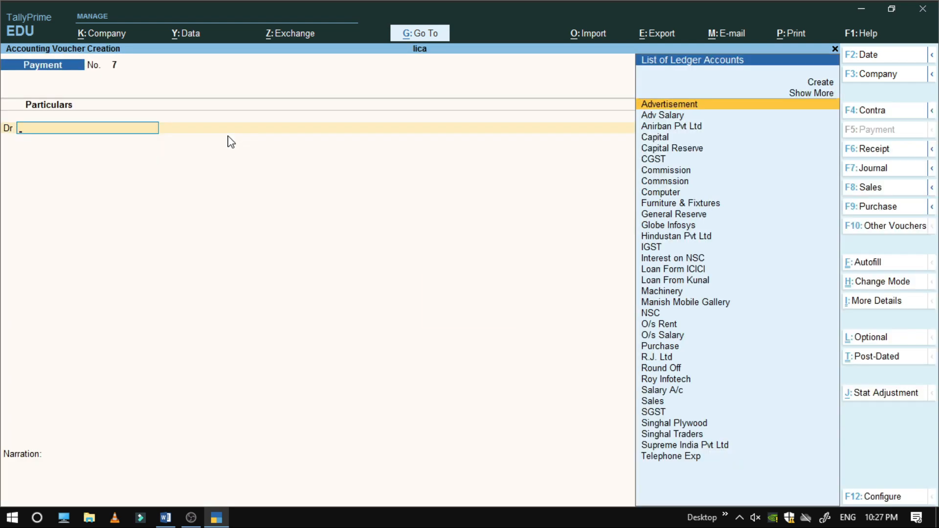
pyautogui.press('F8')
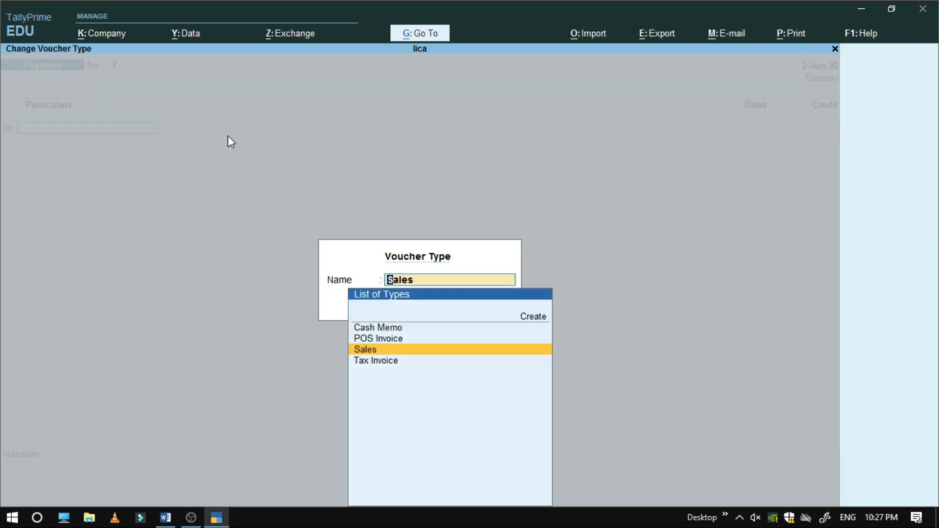
pyautogui.press('Up')
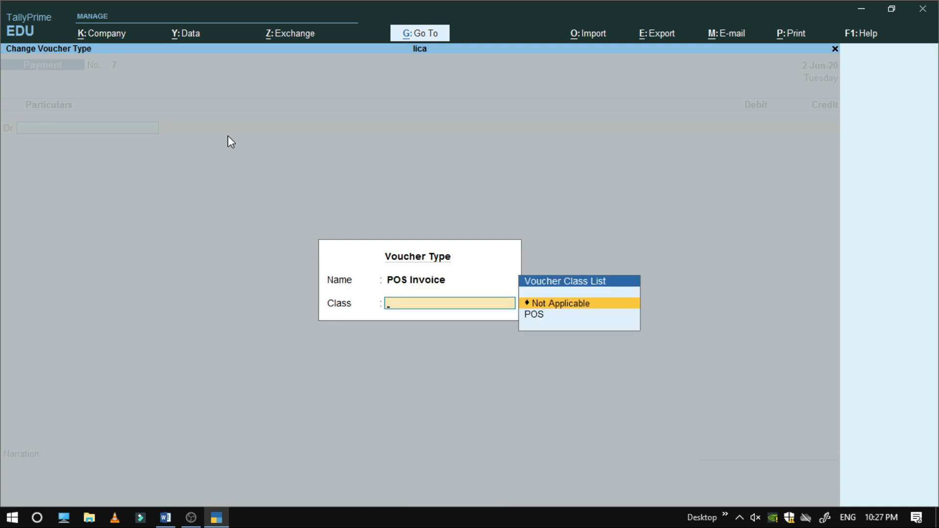
pyautogui.press('Down')
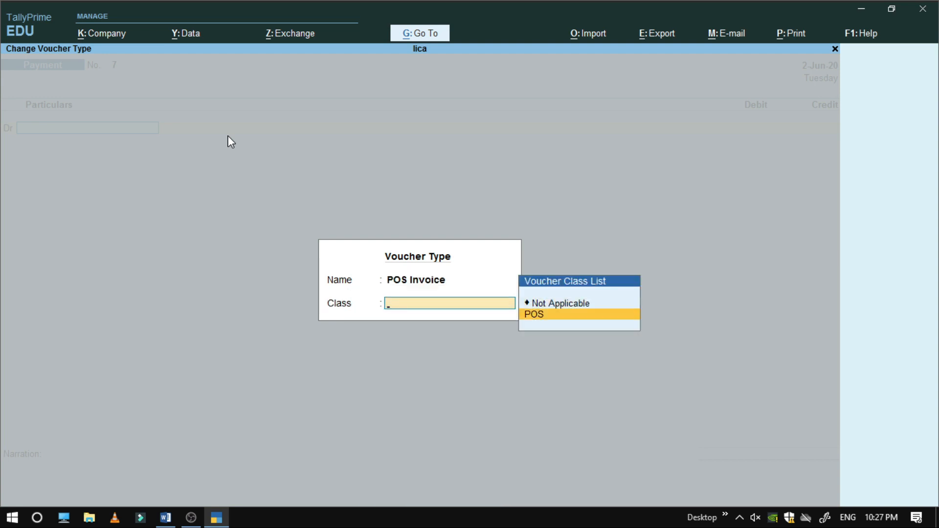
pyautogui.press('Return')
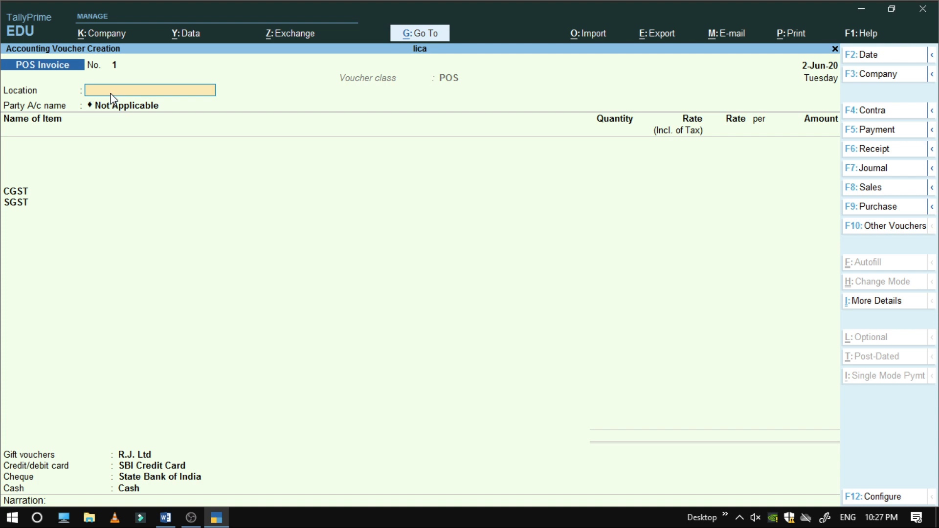
# Set the location to Ghaziabad and the party to R.J. Ltd, accepting party details
pyautogui.write('D')
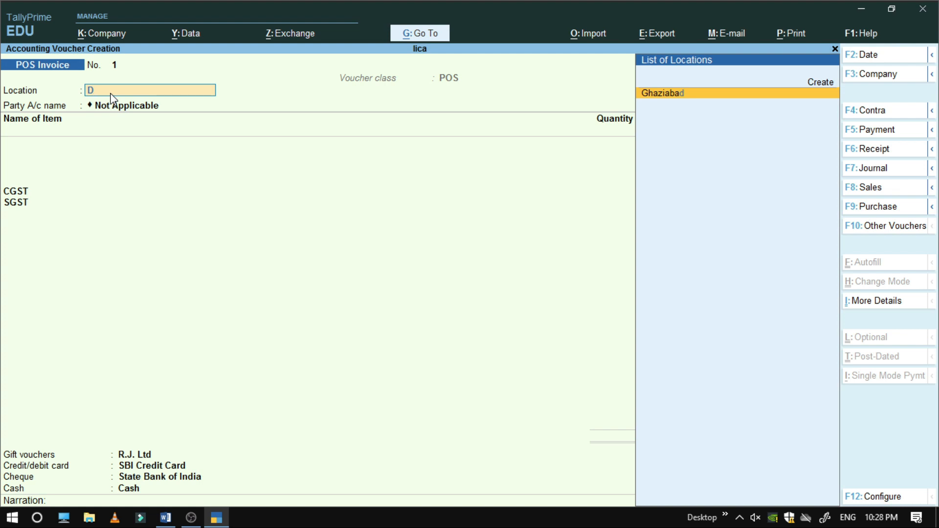
pyautogui.press('Return')
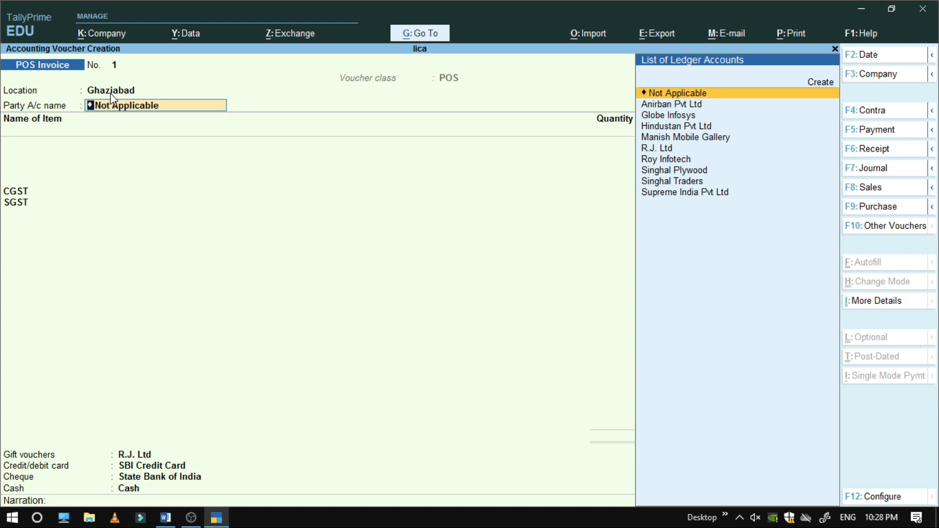
pyautogui.press('Down')
pyautogui.press('Down')
pyautogui.press('Down')
pyautogui.press('Down')
pyautogui.press('Down')
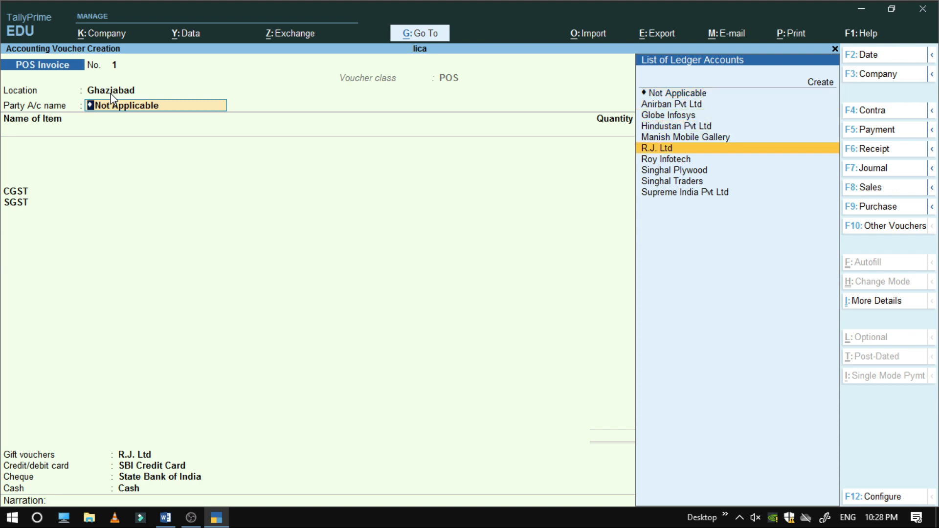
pyautogui.press('Return')
pyautogui.press('Return')
pyautogui.press('Return')
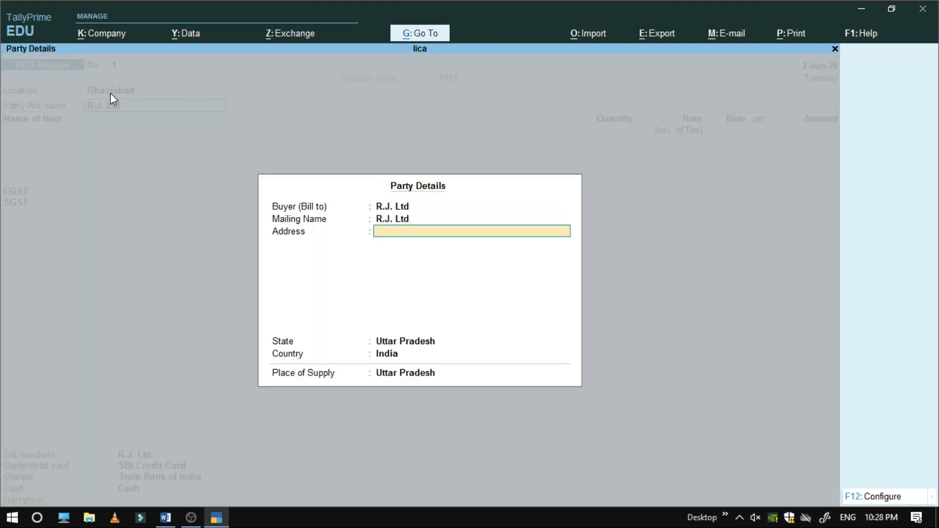
pyautogui.press('Return')
pyautogui.press('Return')
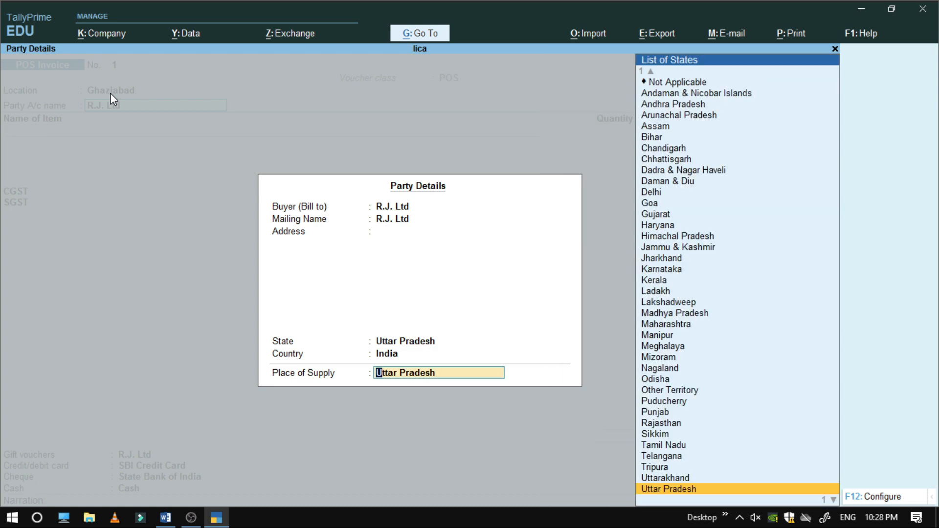
pyautogui.press('Return')
# Add 5 pcs of NOKIA 150 at a tax-inclusive rate of 14,000 each
pyautogui.write('N')
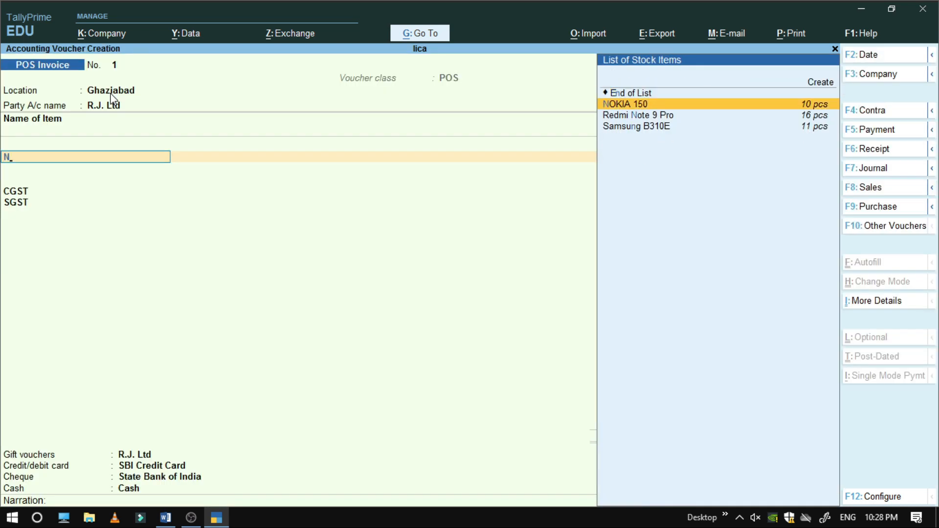
pyautogui.press('Return')
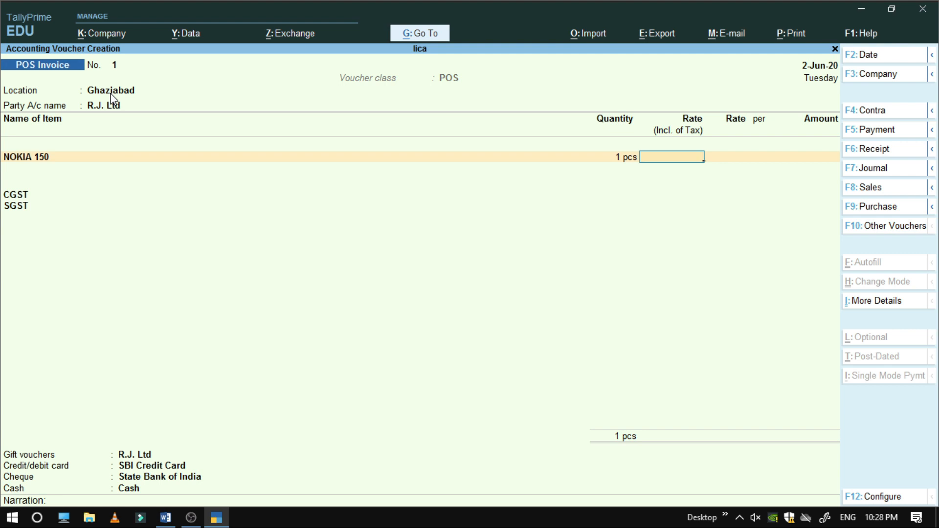
pyautogui.press('BackSpace')
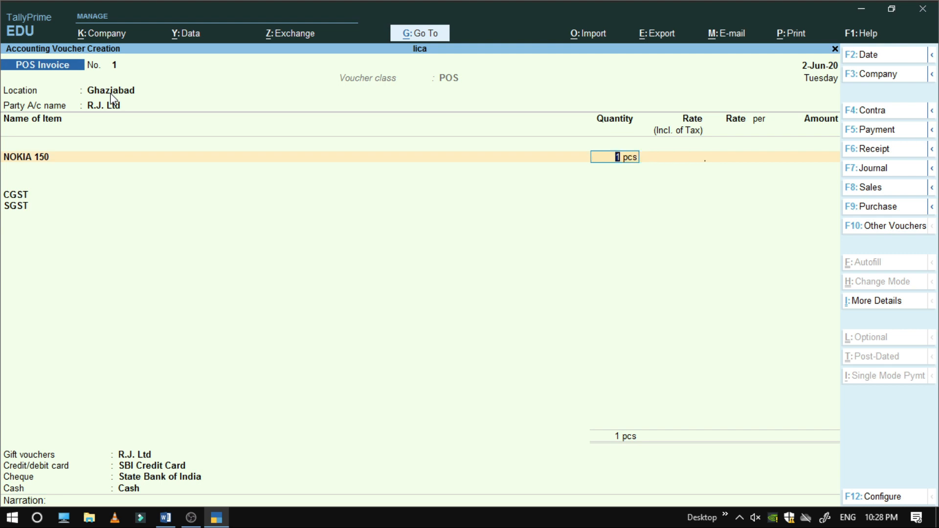
pyautogui.write('5')
pyautogui.press('Return')
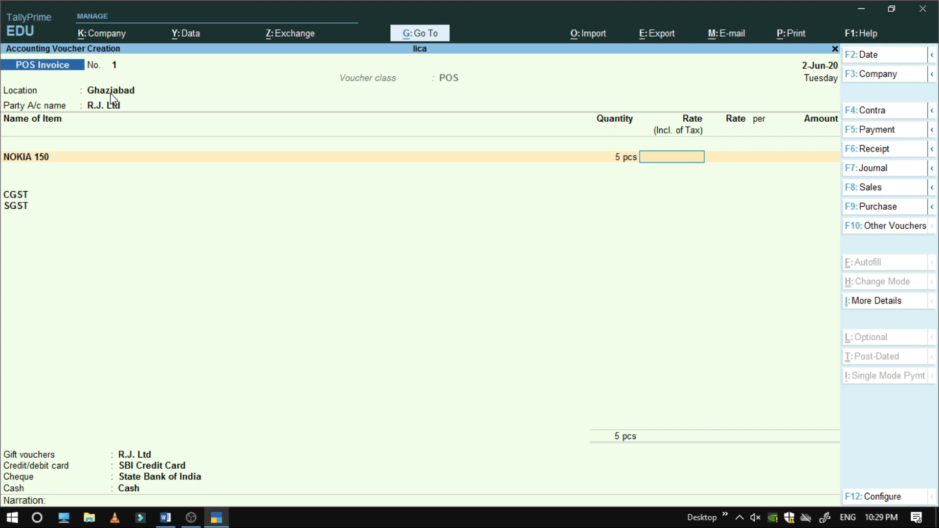
pyautogui.write('14000')
pyautogui.press('Return')
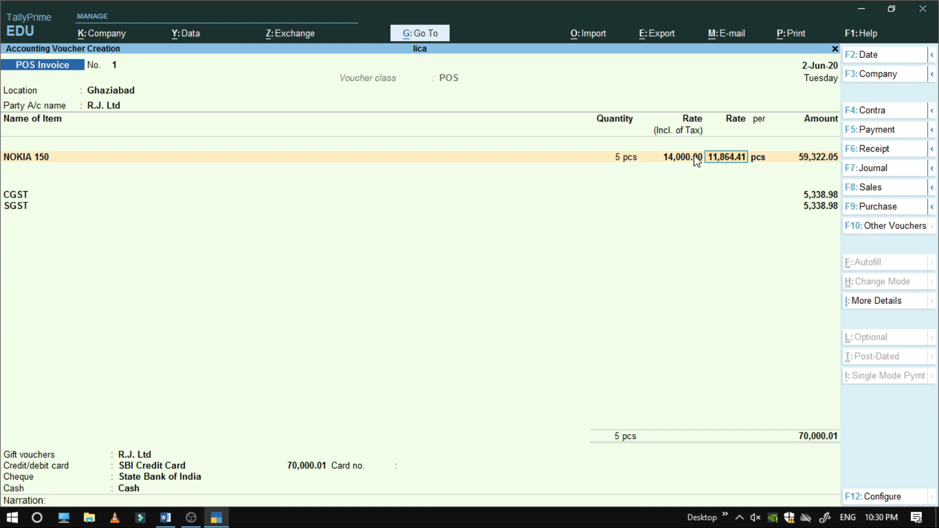
pyautogui.press('F12')
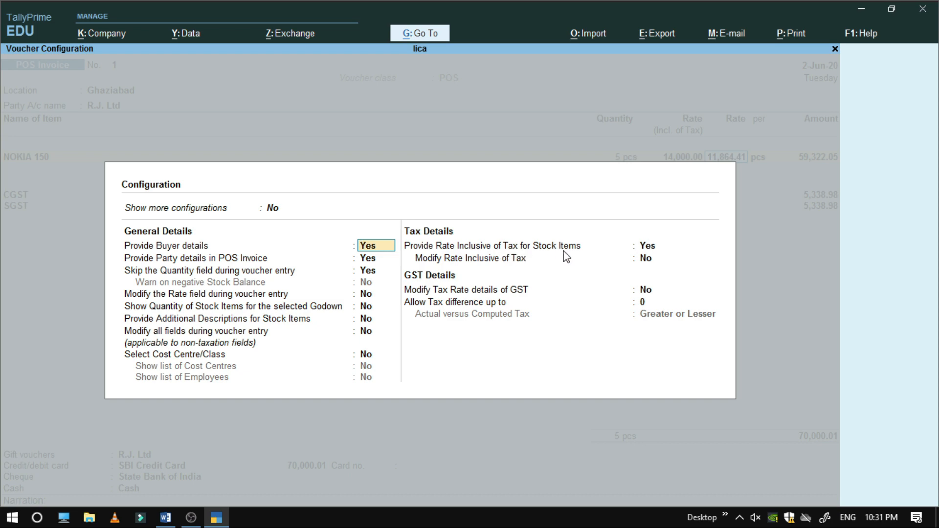
# Set 'Provide Rate Inclusive of Tax for Stock Items' to No and close the configuration
pyautogui.click(647, 249)
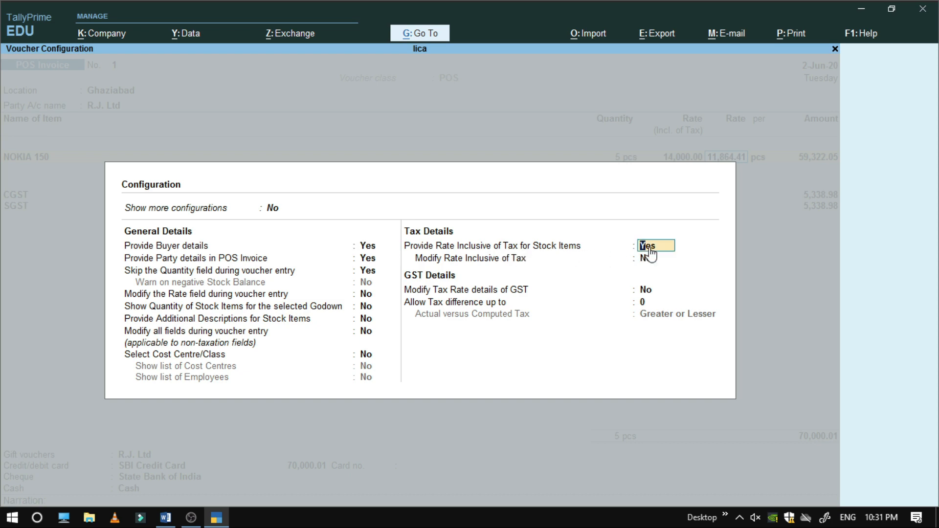
pyautogui.write('n')
pyautogui.press('Return')
pyautogui.press('Return')
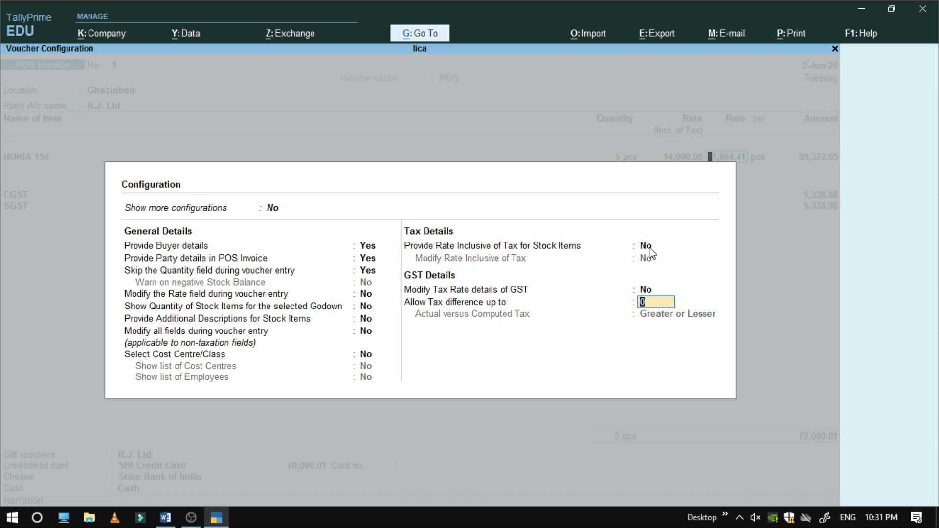
pyautogui.press('Return')
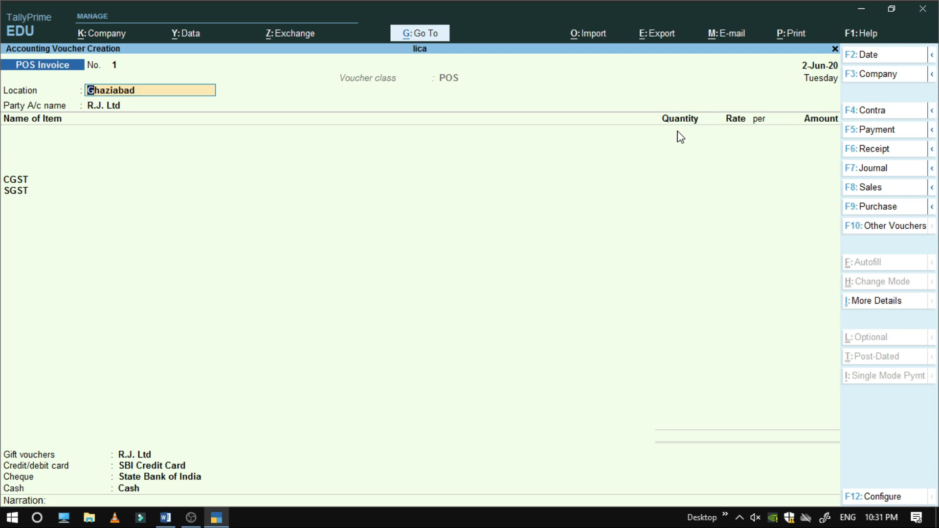
# Bill one NOKIA 150 at rate 14000 to R.J. Ltd from Ghaziabad, totalling 16,520.00 with CGST and SGST
pyautogui.press('Return')
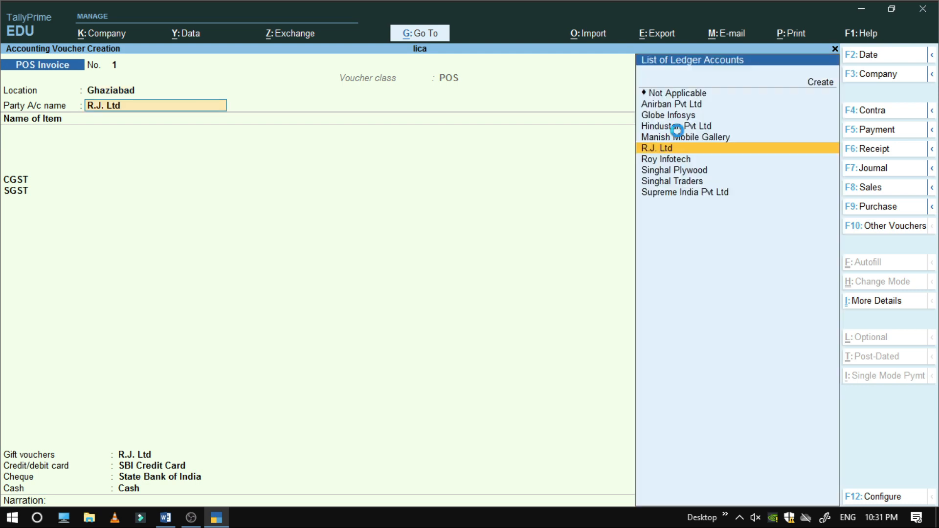
pyautogui.press('Return')
pyautogui.press('Return')
pyautogui.press('Return')
pyautogui.press('Return')
pyautogui.press('Return')
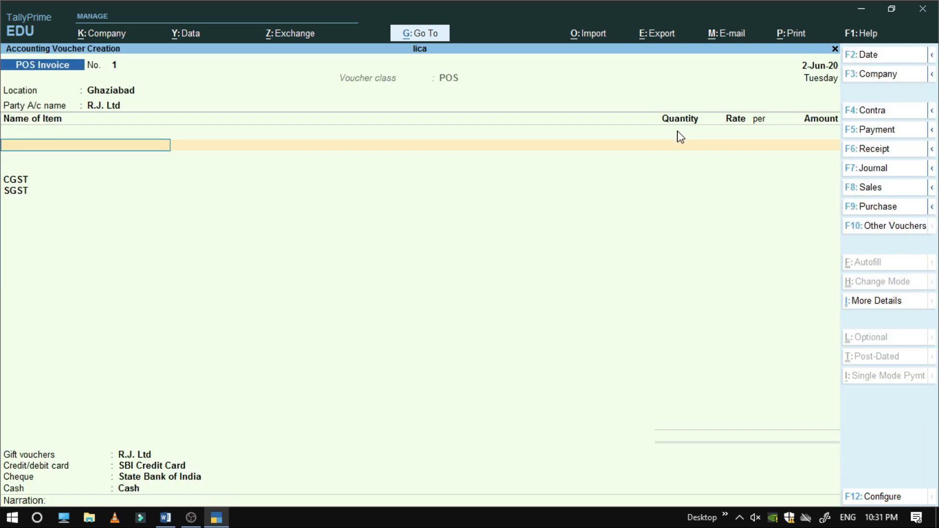
pyautogui.write('N')
pyautogui.press('Return')
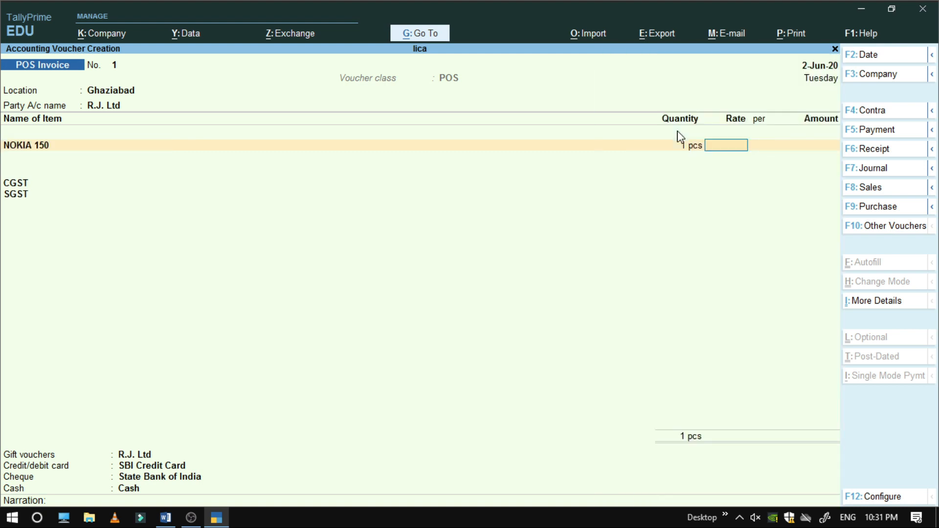
pyautogui.write('14000')
pyautogui.press('Return')
pyautogui.press('Return')
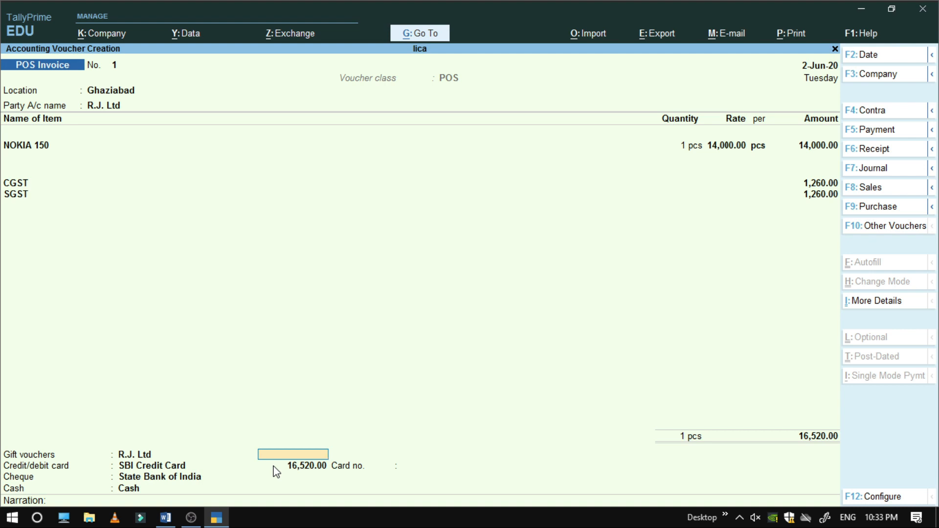
# Enter a 2,000 gift voucher payment and a 10,000 card payment with the card number
pyautogui.write('20000')
pyautogui.press('BackSpace')
pyautogui.press('Return')
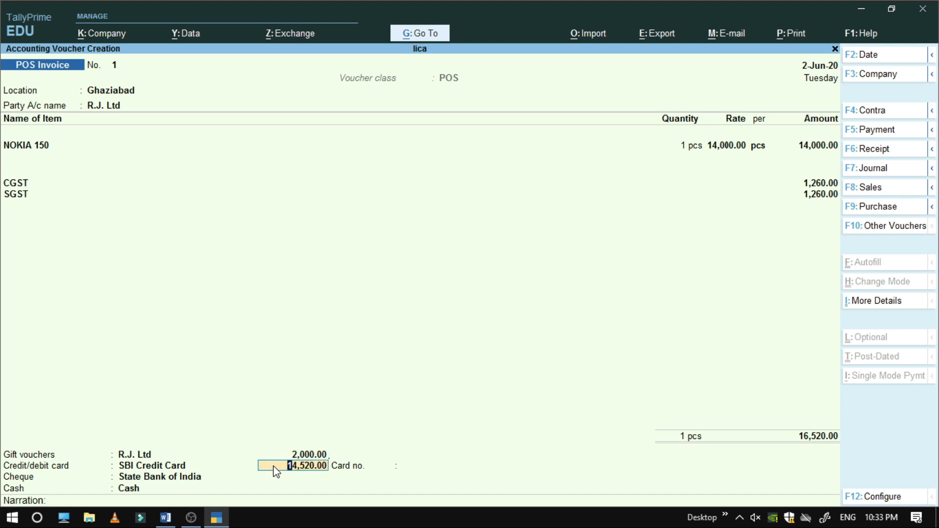
pyautogui.write('10000')
pyautogui.press('Return')
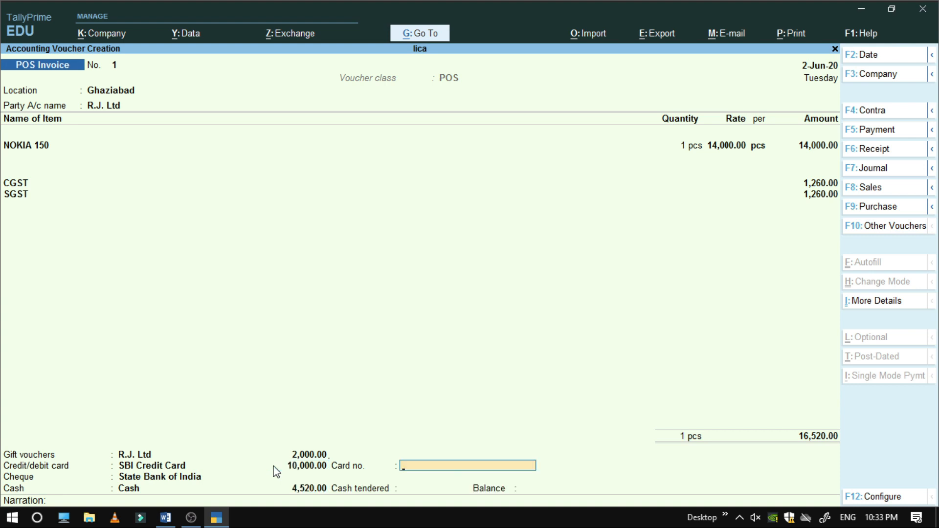
pyautogui.press('Return')
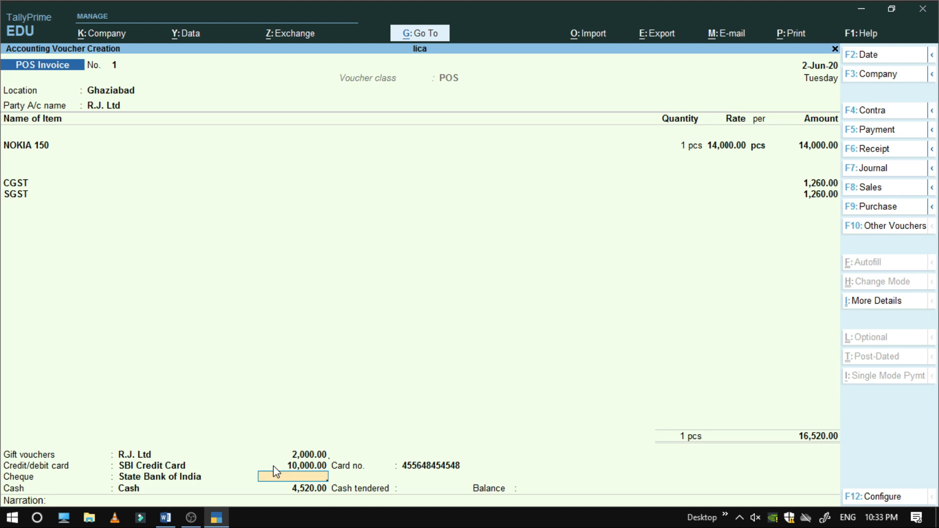
# Add a 4,000 cheque payment drawn on ICICI with its cheque number
pyautogui.write('4000')
pyautogui.press('Return')
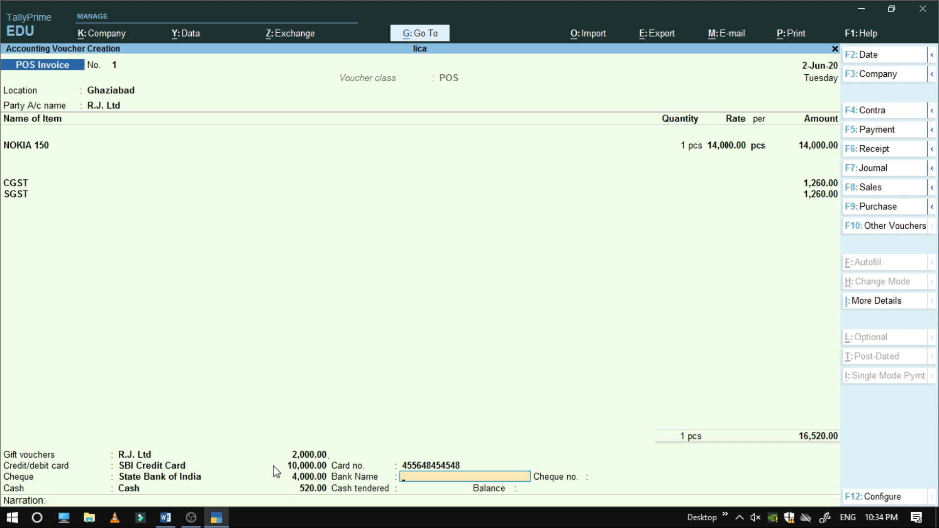
pyautogui.write('ICICI')
pyautogui.press('Return')
pyautogui.write('254545')
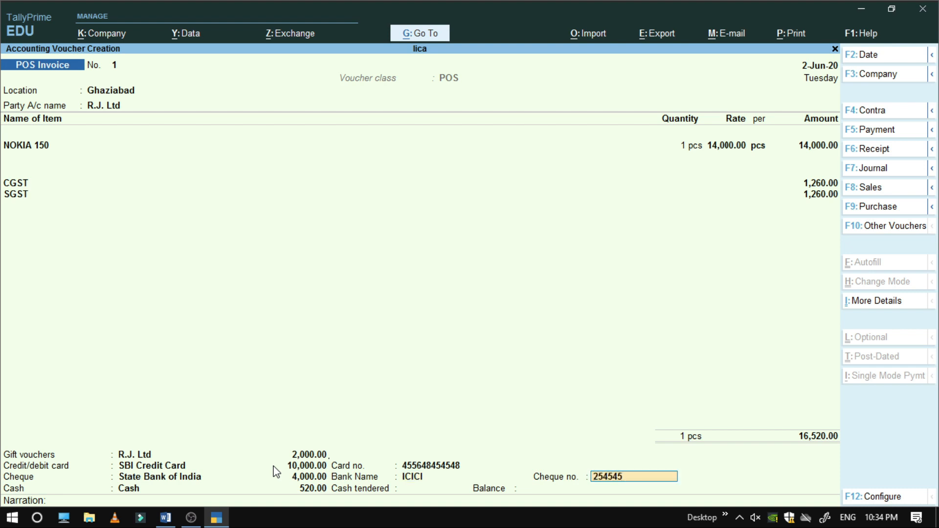
pyautogui.press('Return')
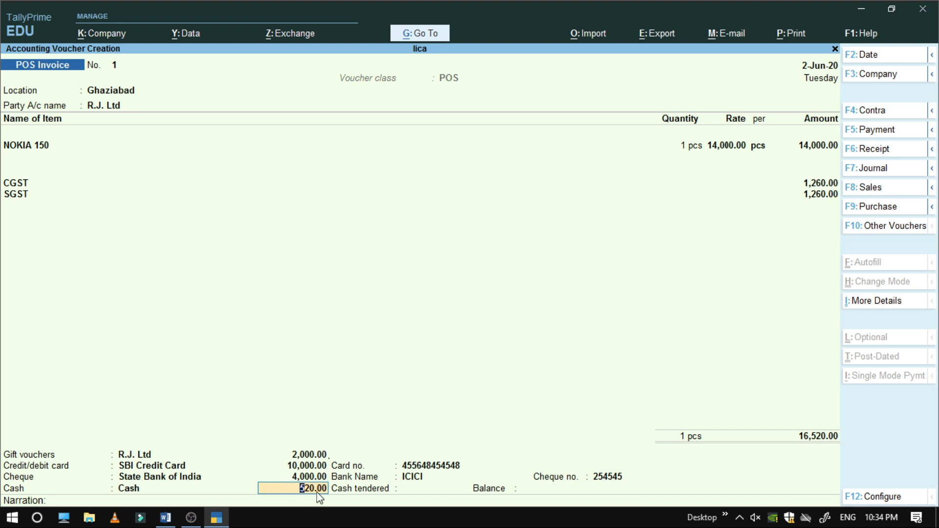
# Accept 520.00 cash with 600 tendered, leaving an 80 balance
pyautogui.press('Return')
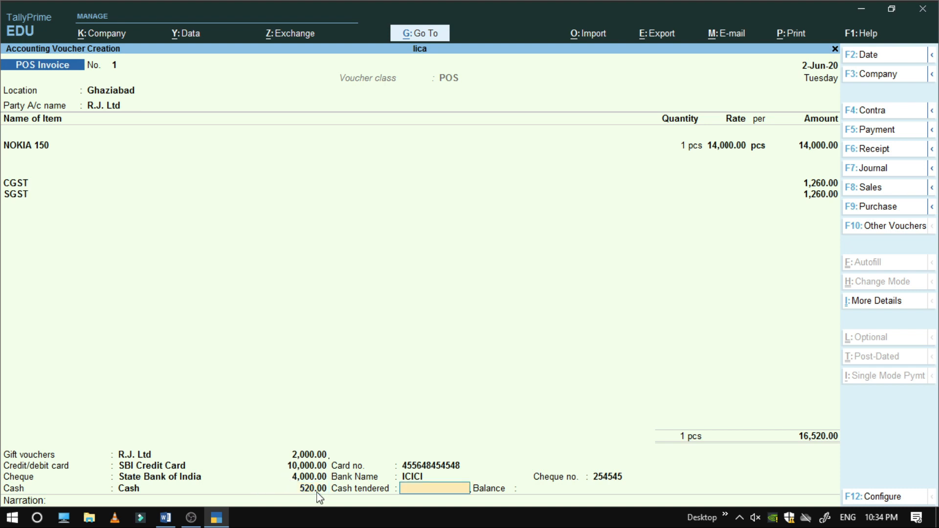
pyautogui.write('600')
pyautogui.press('Return')
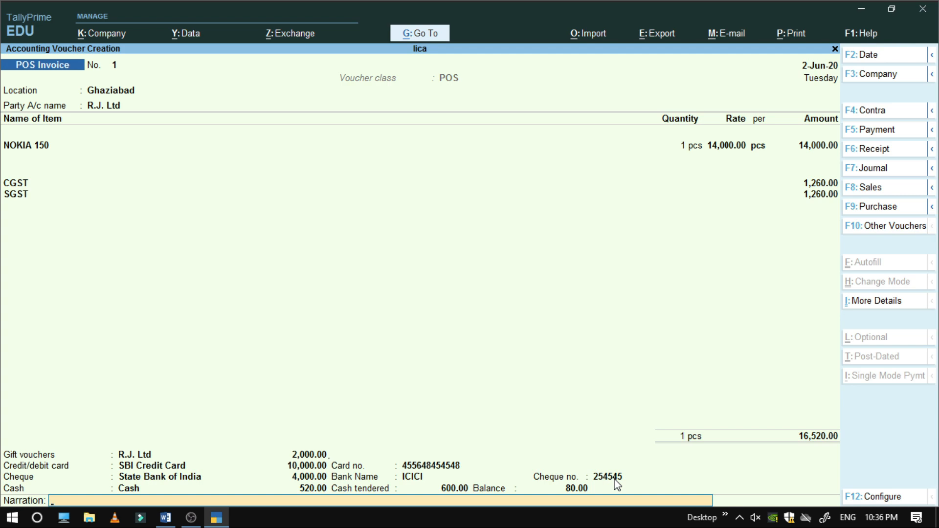
# Save the invoice, then view and zoom its print preview showing Total Paid 16520.00 and 80.00 balance
pyautogui.press('Return')
pyautogui.press('Return')
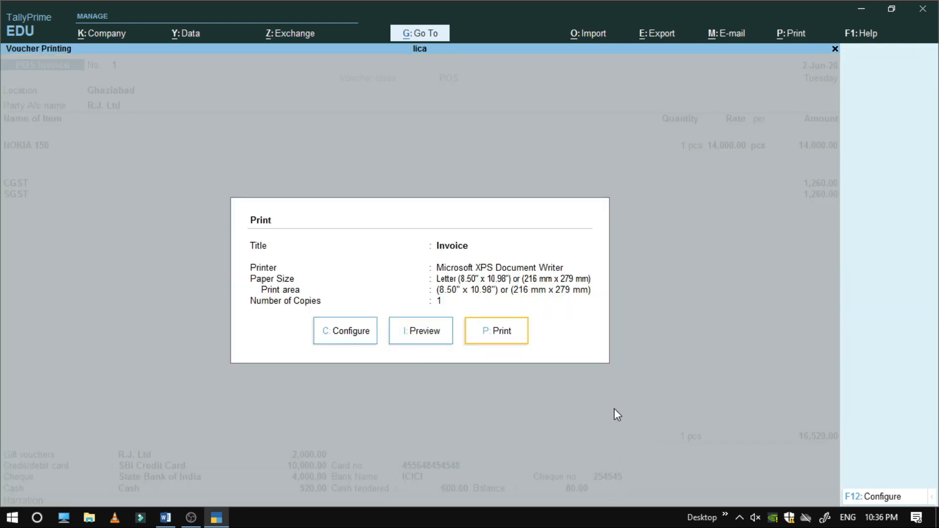
pyautogui.click(427, 337)
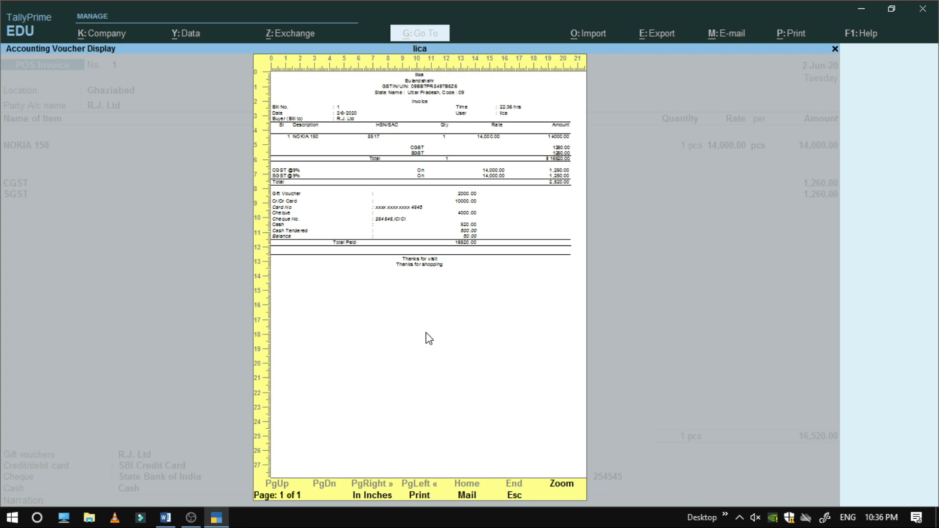
pyautogui.press('F4')
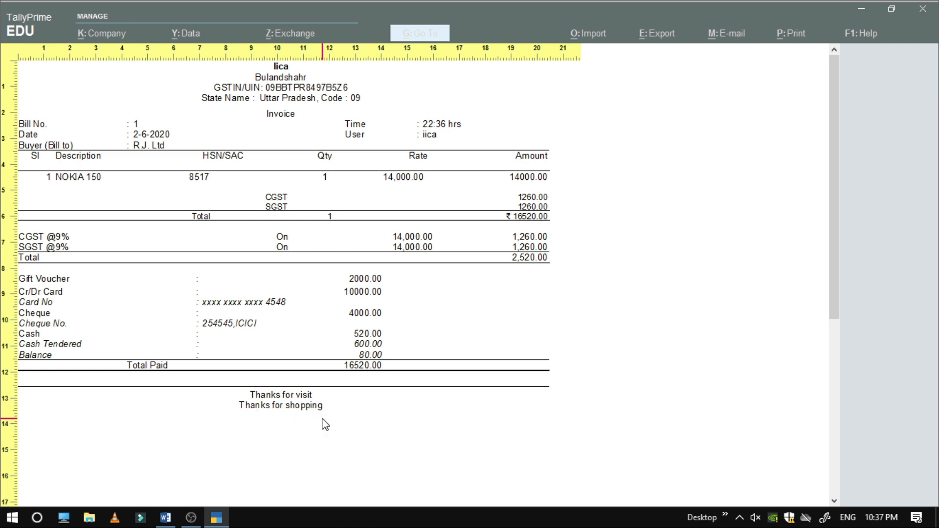
pyautogui.press('Escape')
pyautogui.press('Escape')
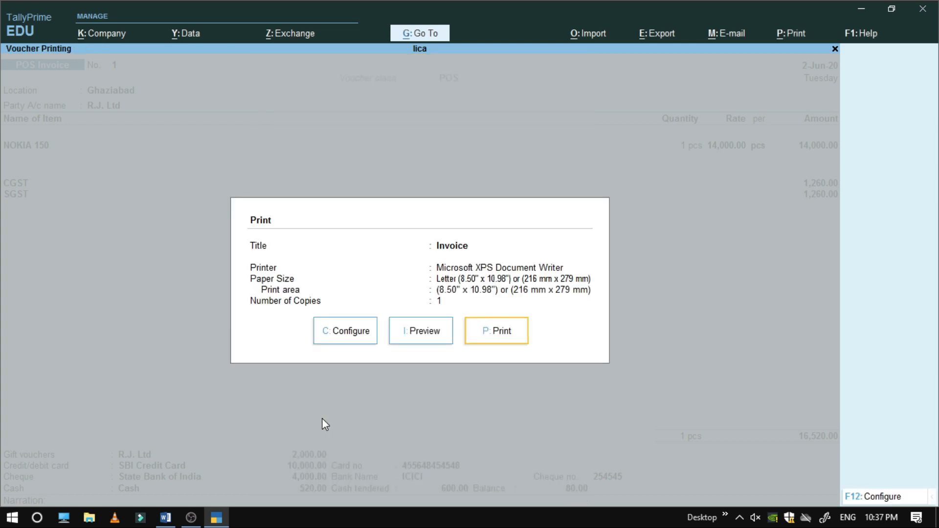
# Close printing, recheck saved POS Invoice No. 1, then return to blank Invoice No. 2
pyautogui.press('Escape')
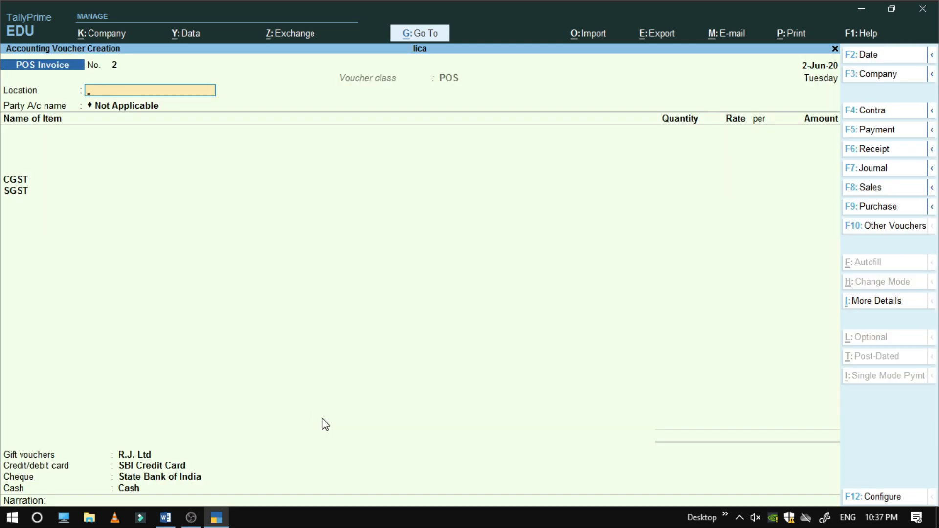
pyautogui.press('pageup')
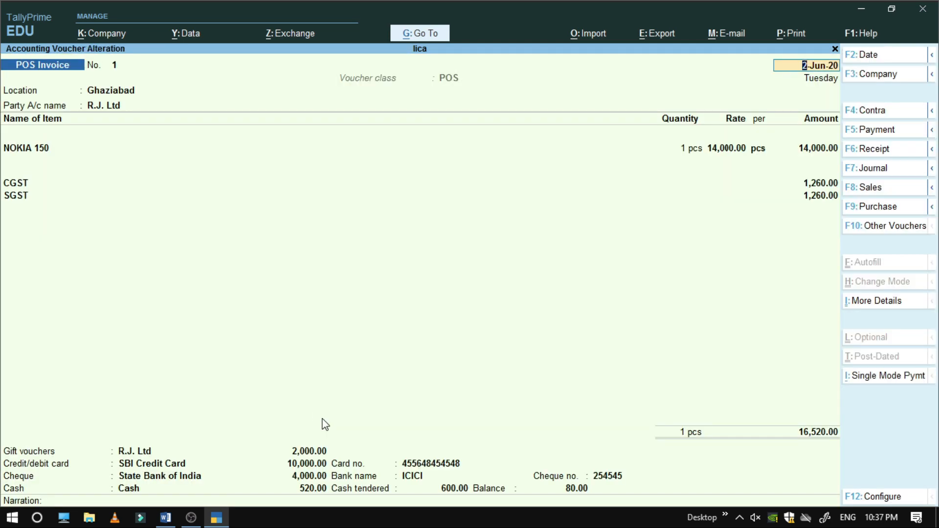
pyautogui.press('pagedown')
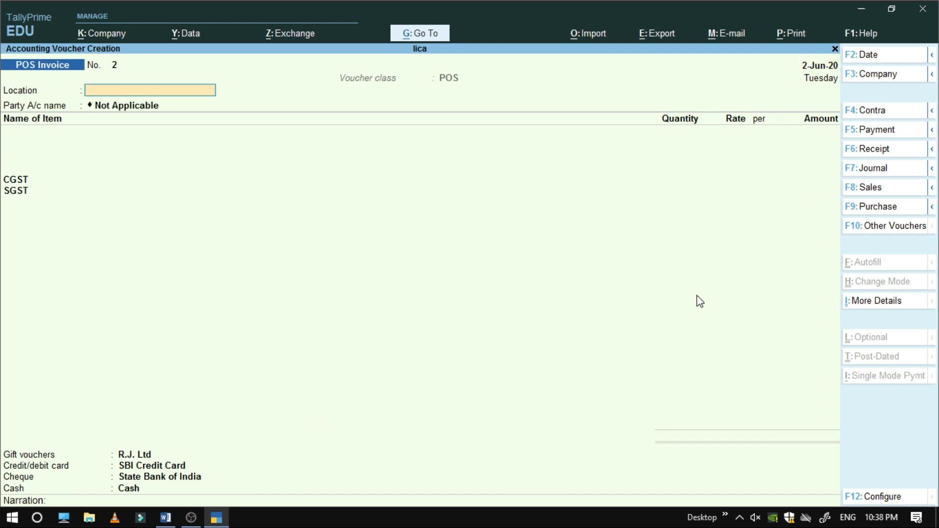